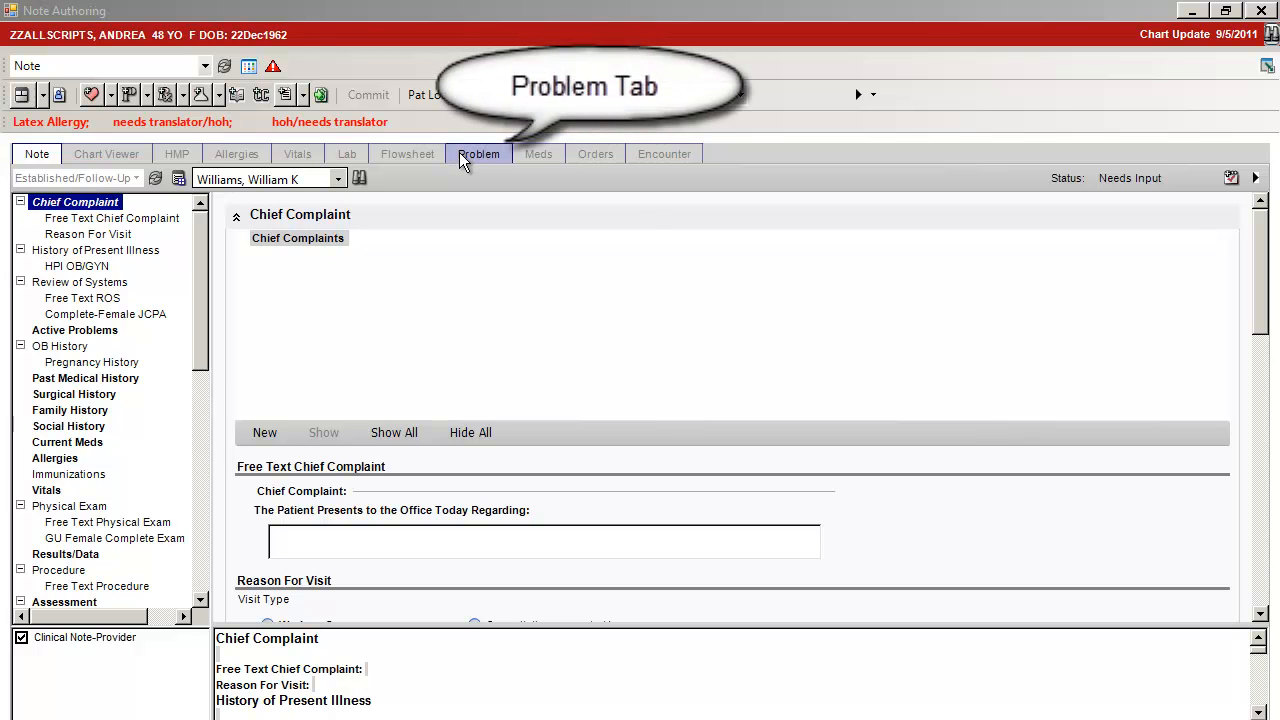
Resolve the active problem Acute Venous Thrombosis Of The Deep Vessels Of The Distal Lower Extremity 453.42 in the patient's problem list
left_click(461, 158)
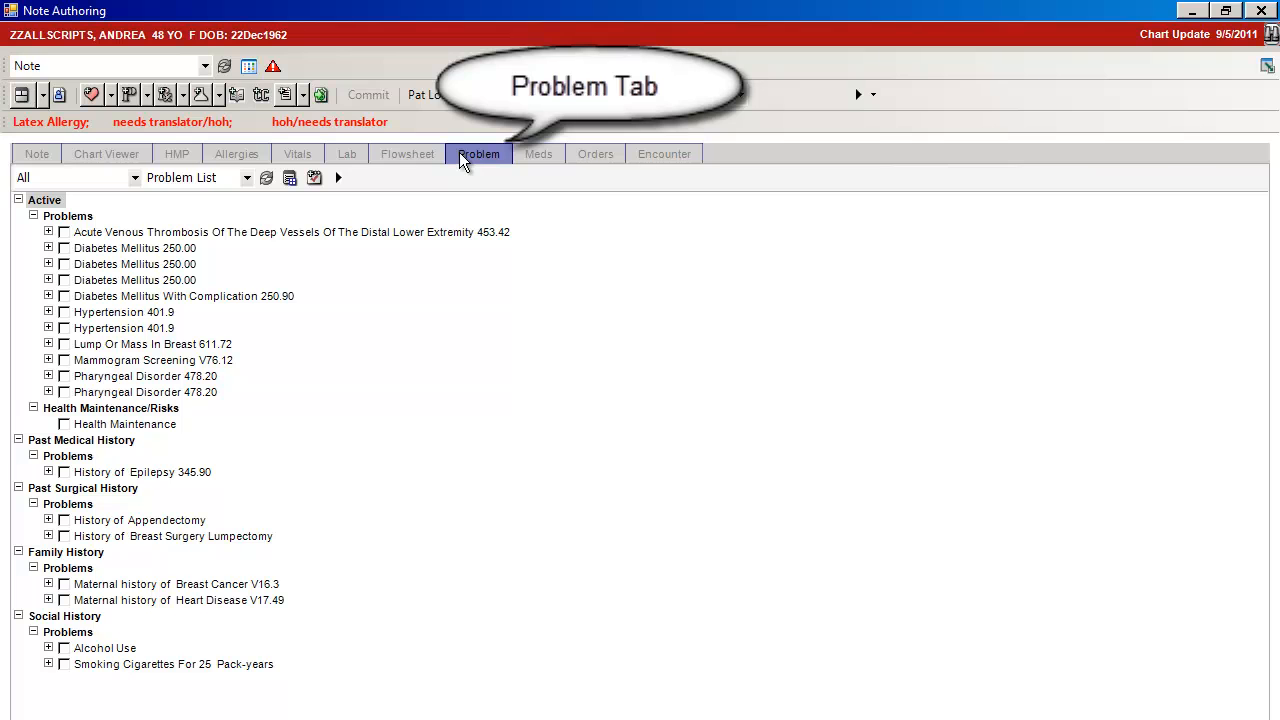
right_click(398, 233)
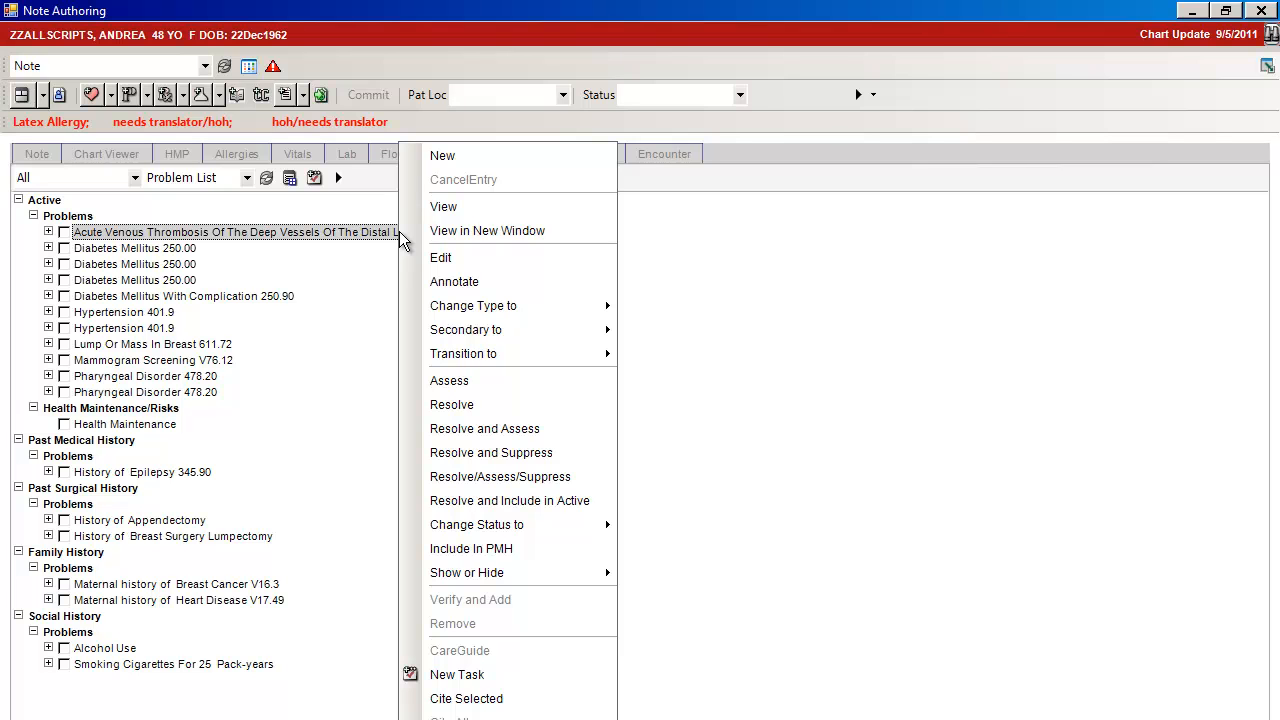
left_click(451, 405)
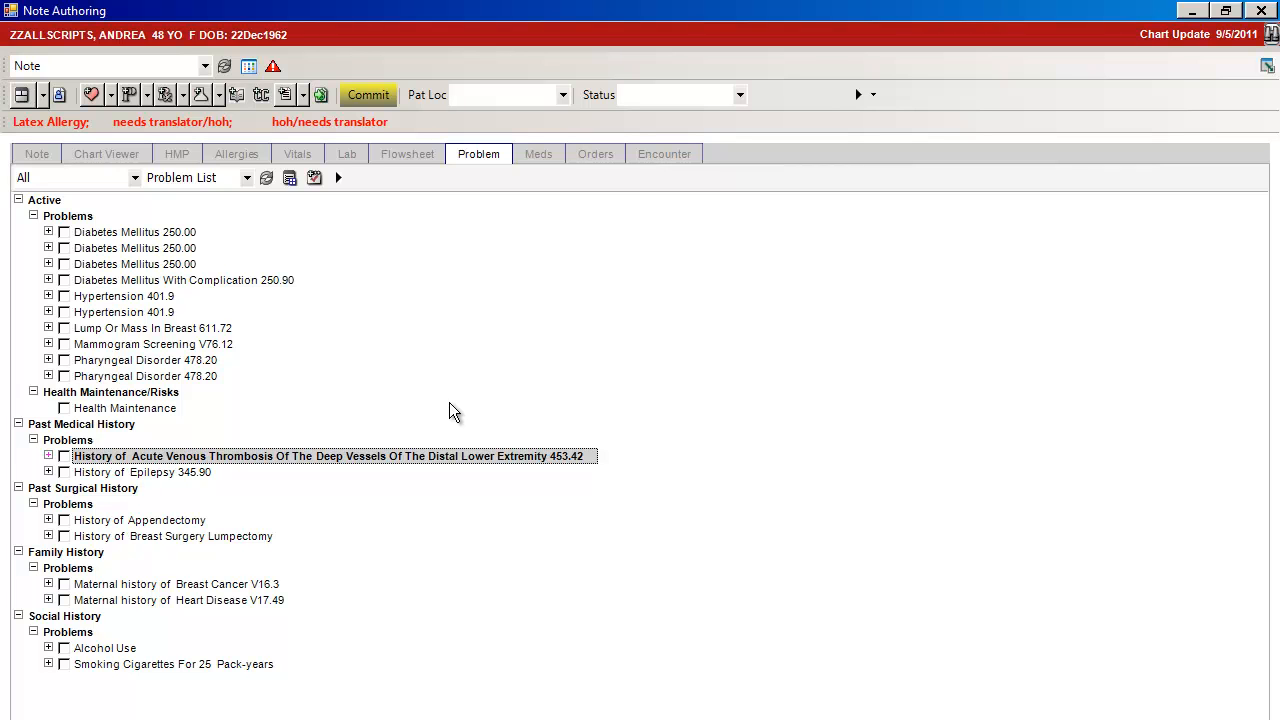
Resolve and suppress the active Mammogram Screening V76.12 problem, and check the options for showing suppressed problems
right_click(182, 342)
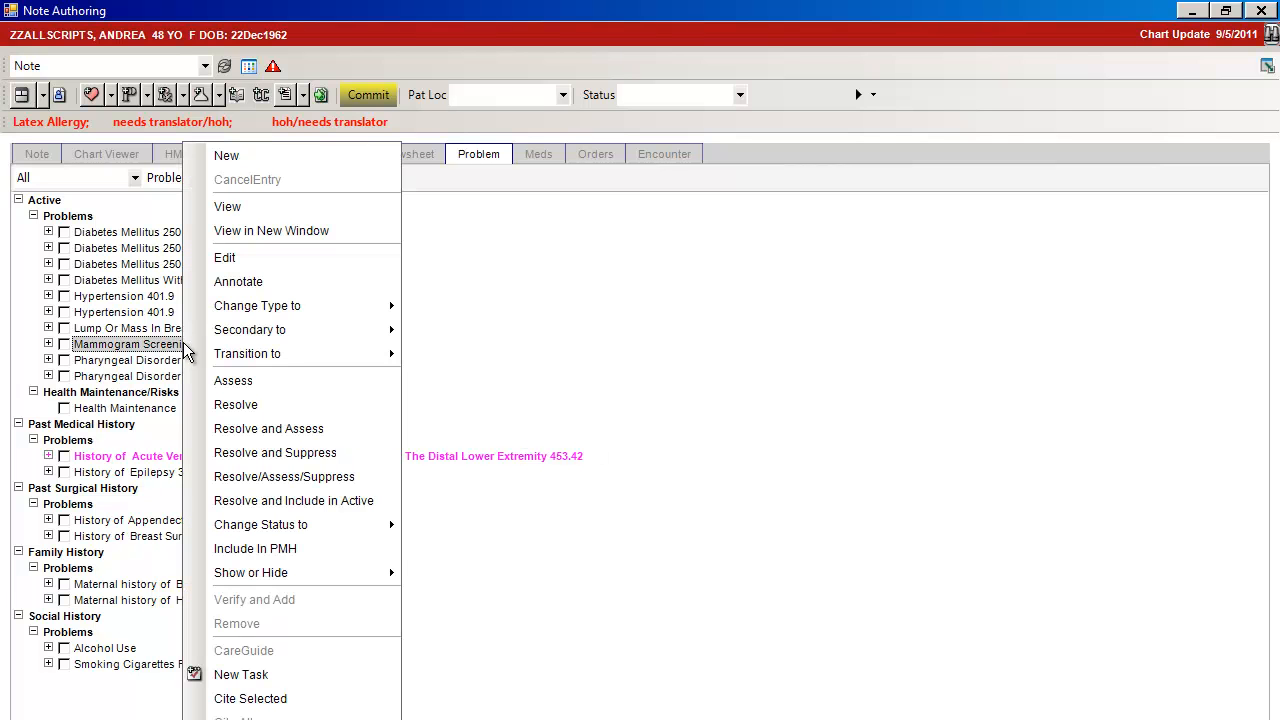
left_click(236, 455)
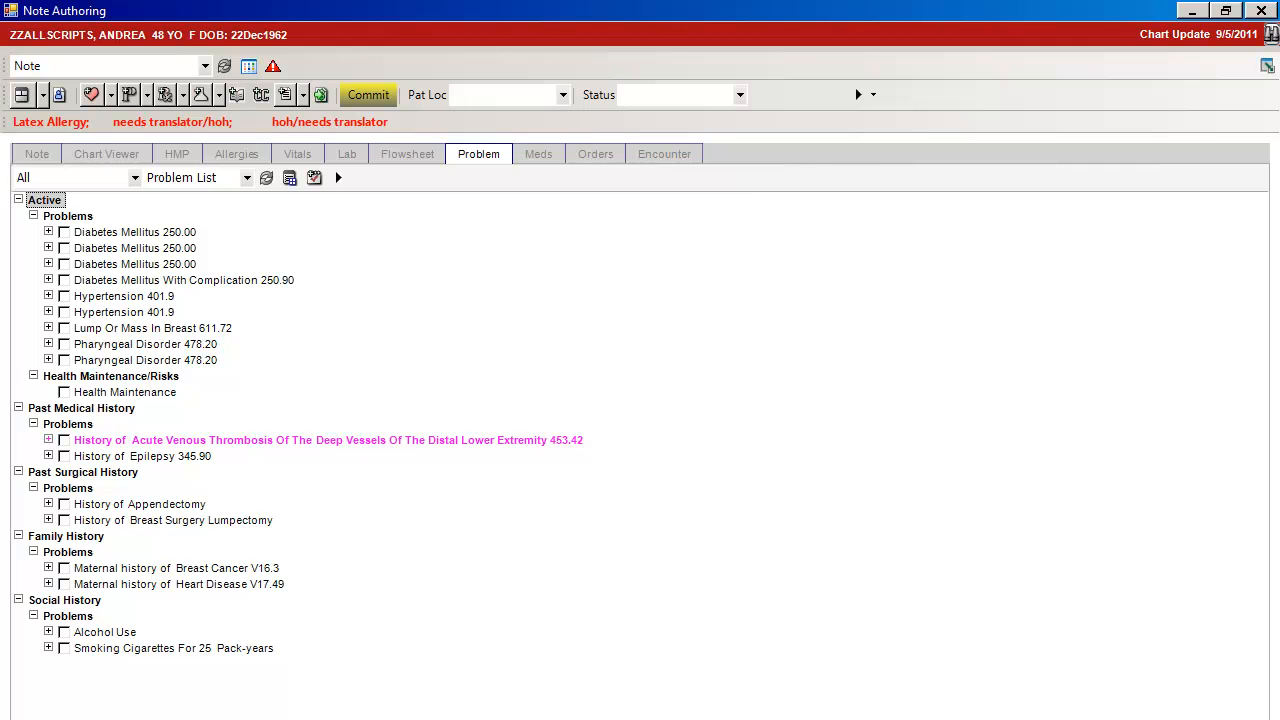
left_click(215, 719)
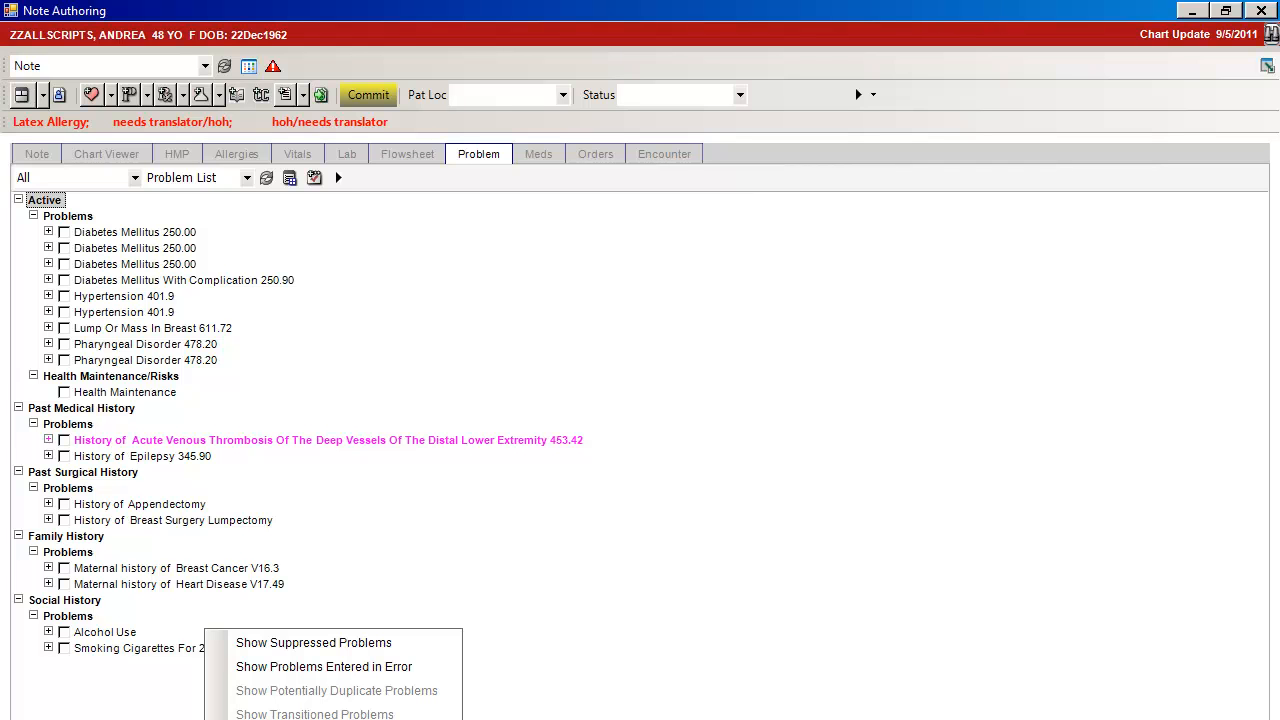
left_click(284, 476)
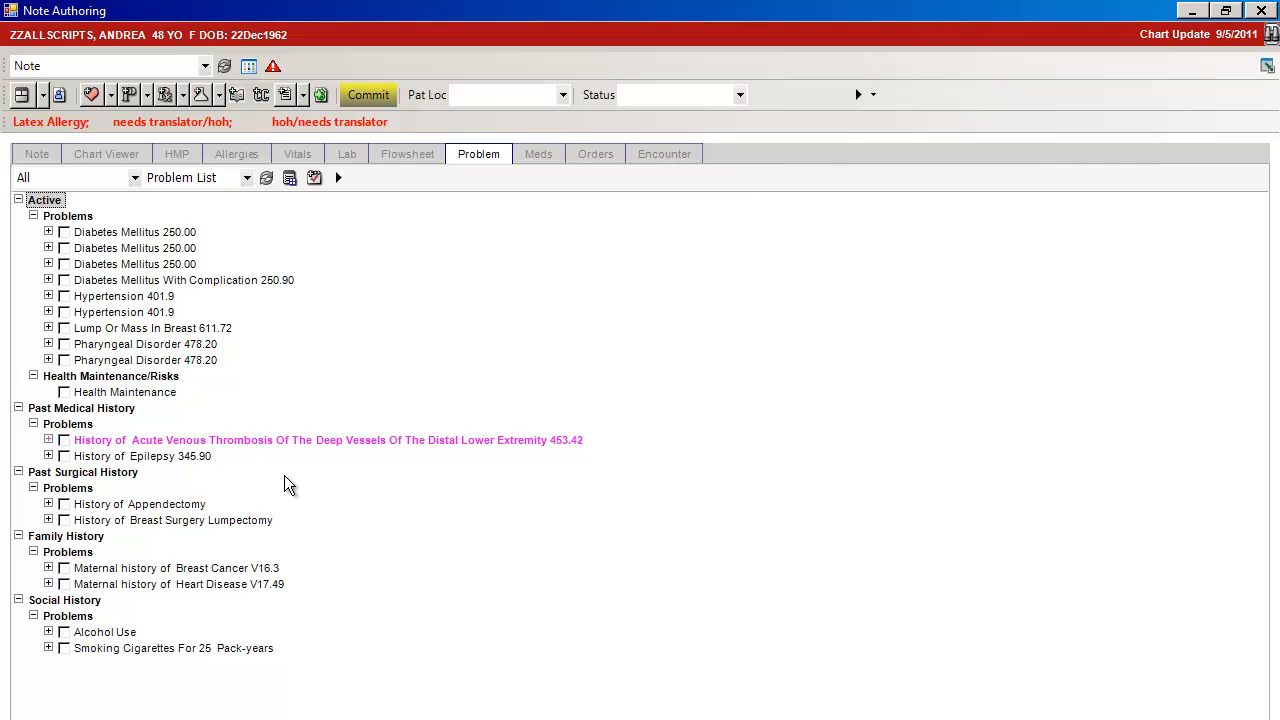
Resolve and suppress together two Diabetes Mellitus 250.00 entries, Diabetes Mellitus With Complication 250.90, one Hypertension 401.9 and one Pharyngeal Disorder 478.20
left_click(104, 236)
left_click(107, 250, "ctrl")
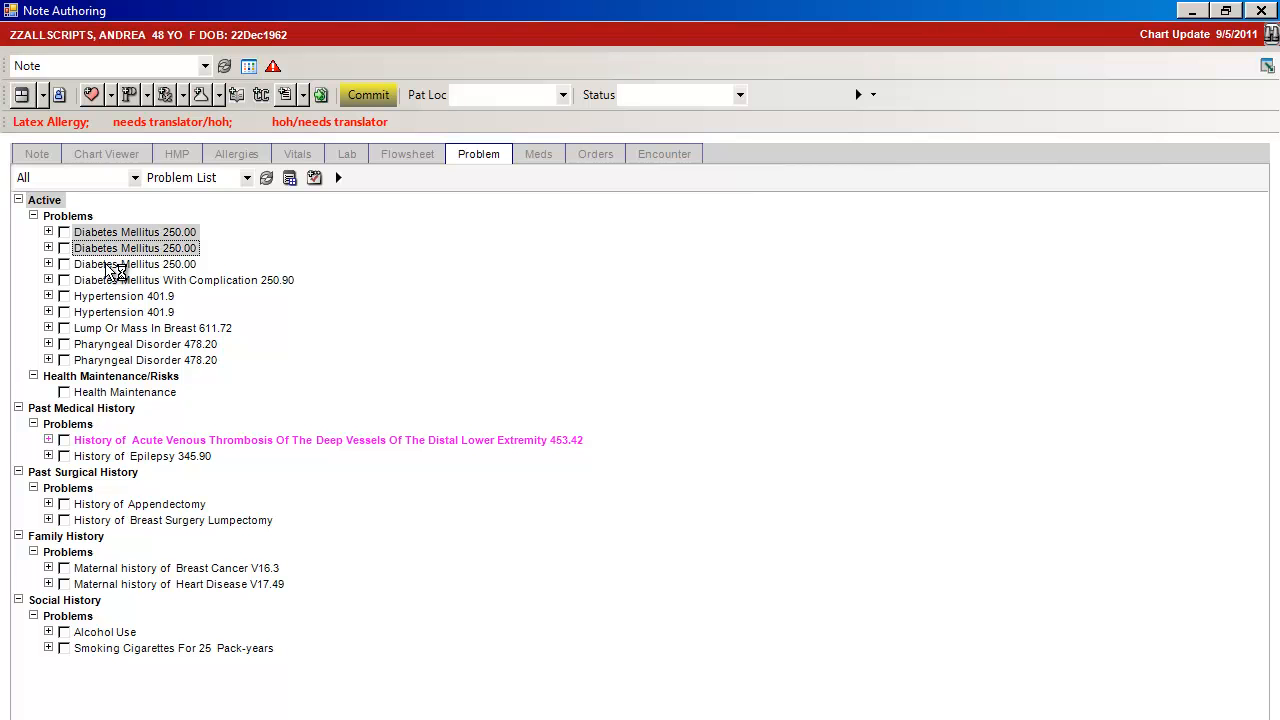
left_click(113, 282, "ctrl")
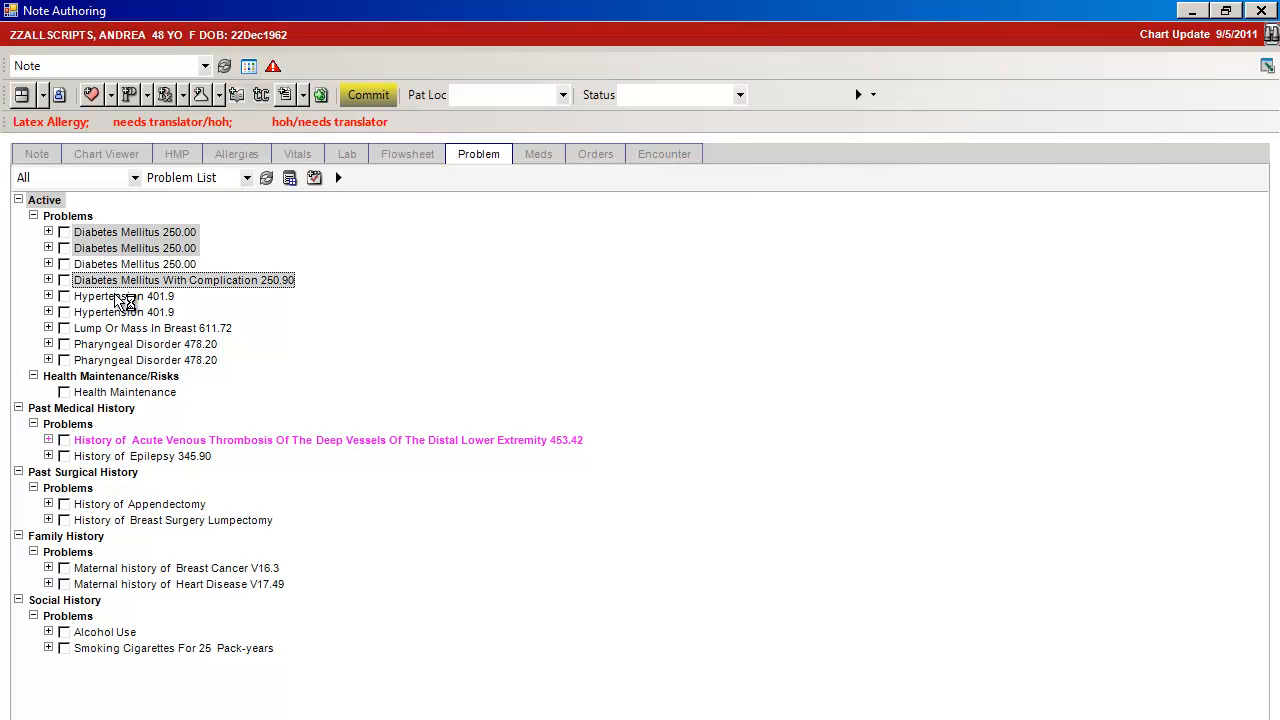
left_click(118, 312, "ctrl")
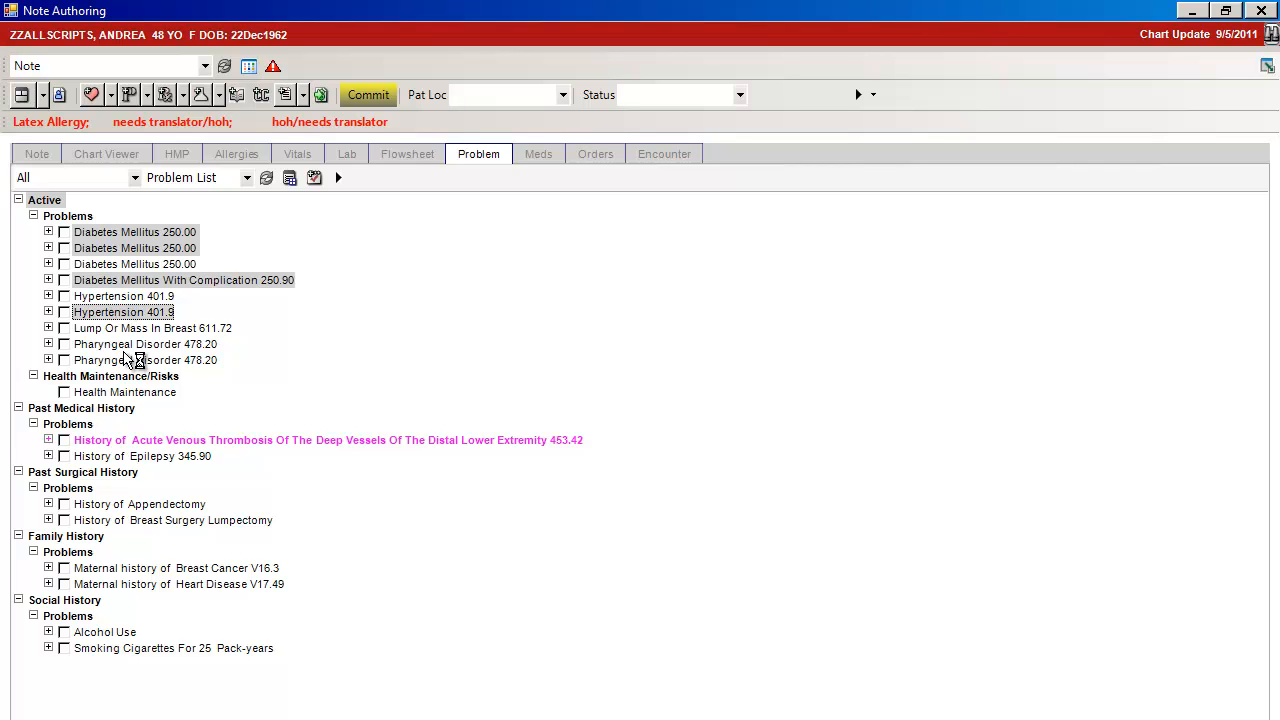
left_click(130, 345, "ctrl")
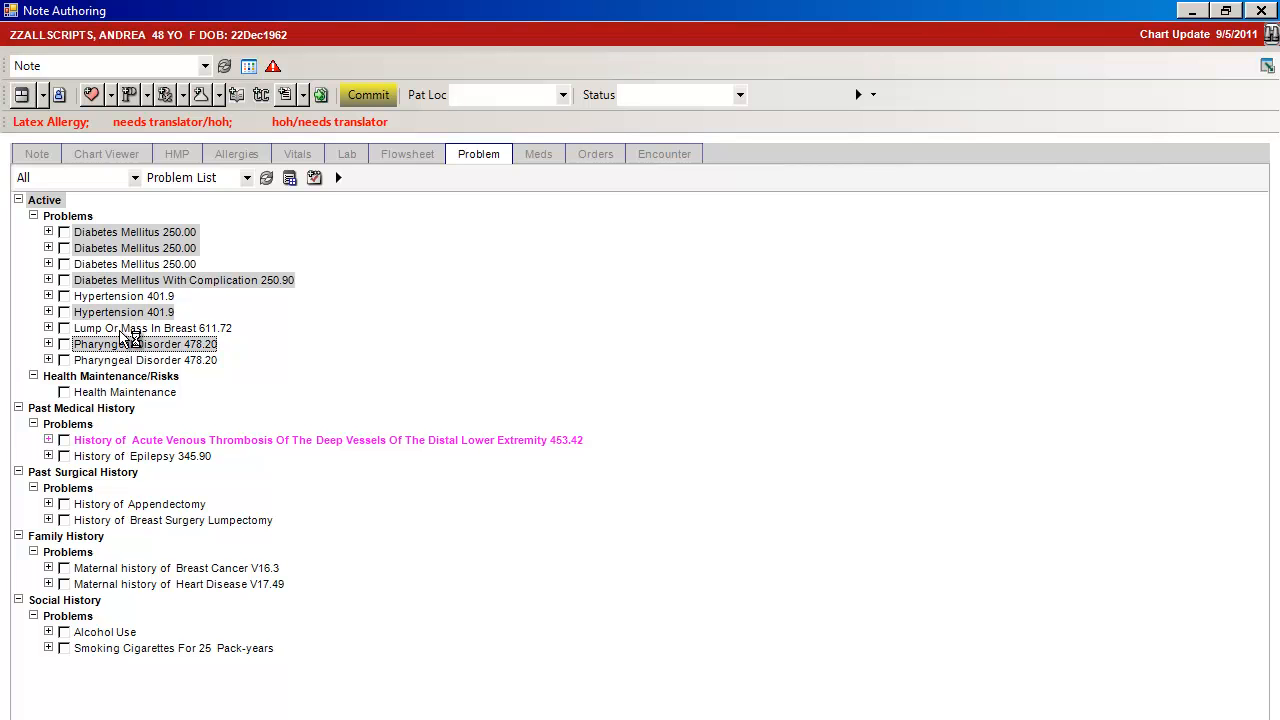
right_click(265, 284)
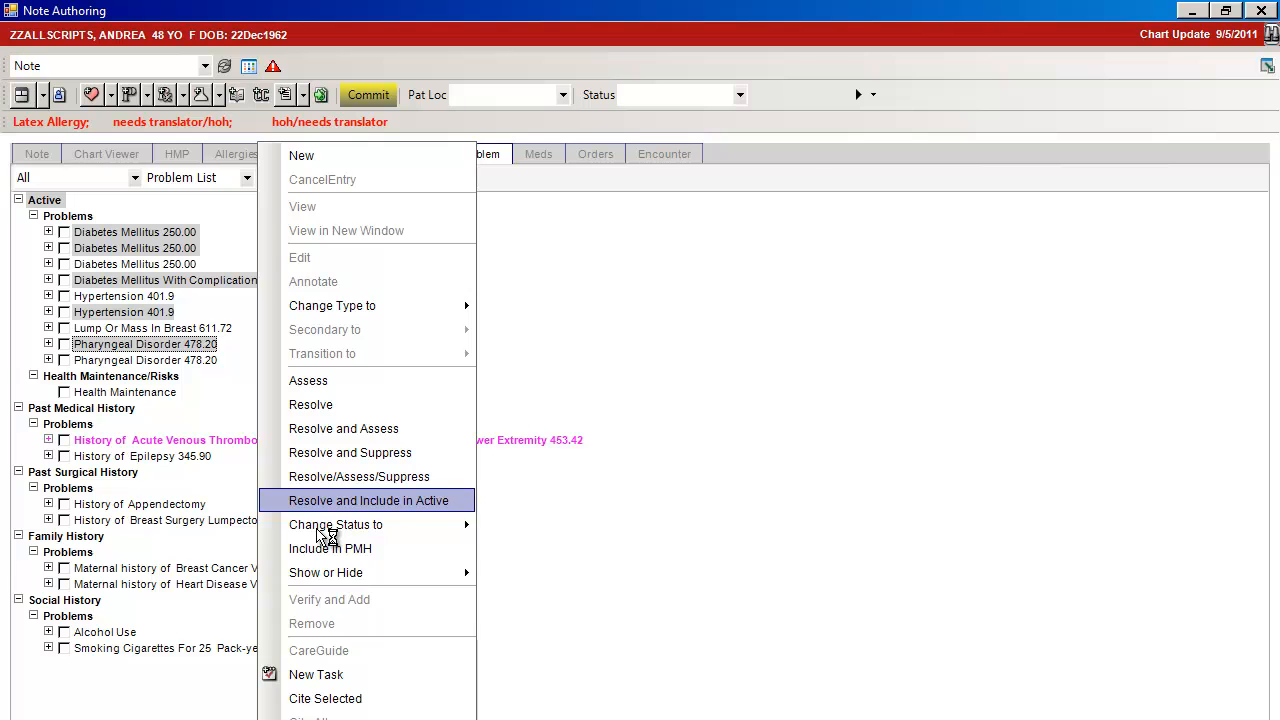
mouse_move(325, 537)
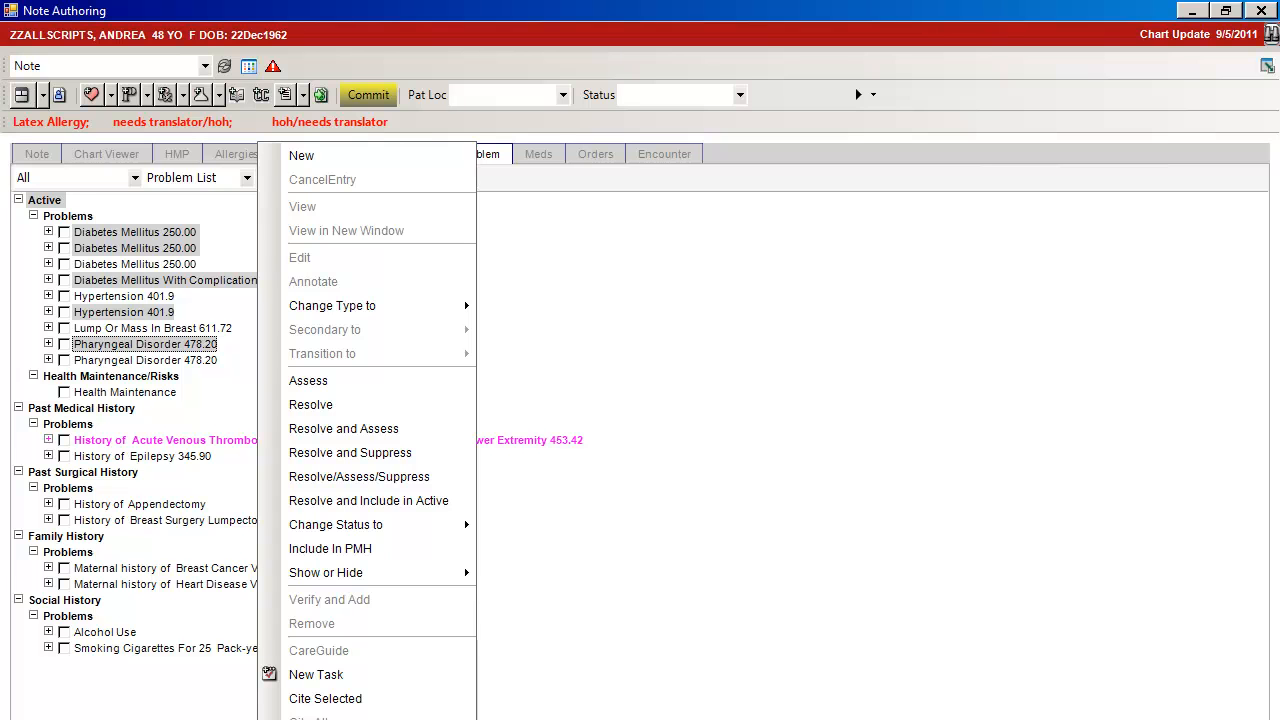
left_click(350, 453)
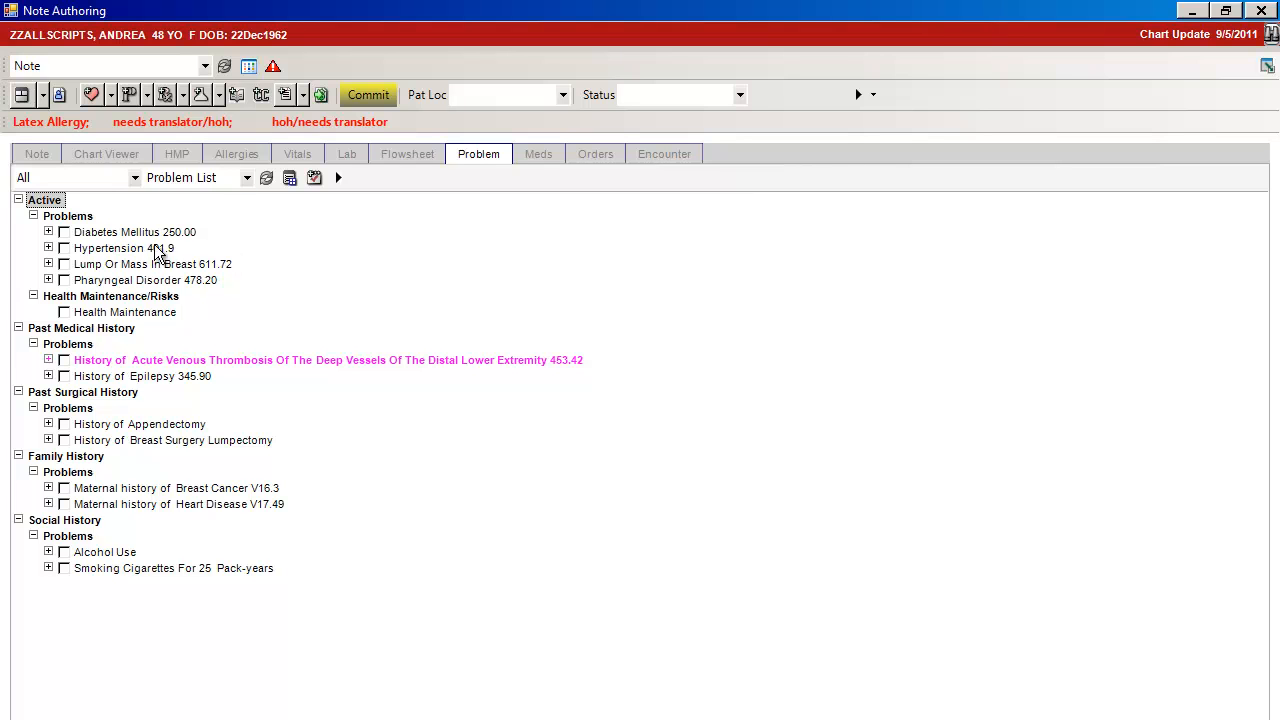
Mark Diabetes Mellitus 250.00 and Hypertension 401.9 as assessed in the problem list, and open the note's Assessment section
left_click(64, 232)
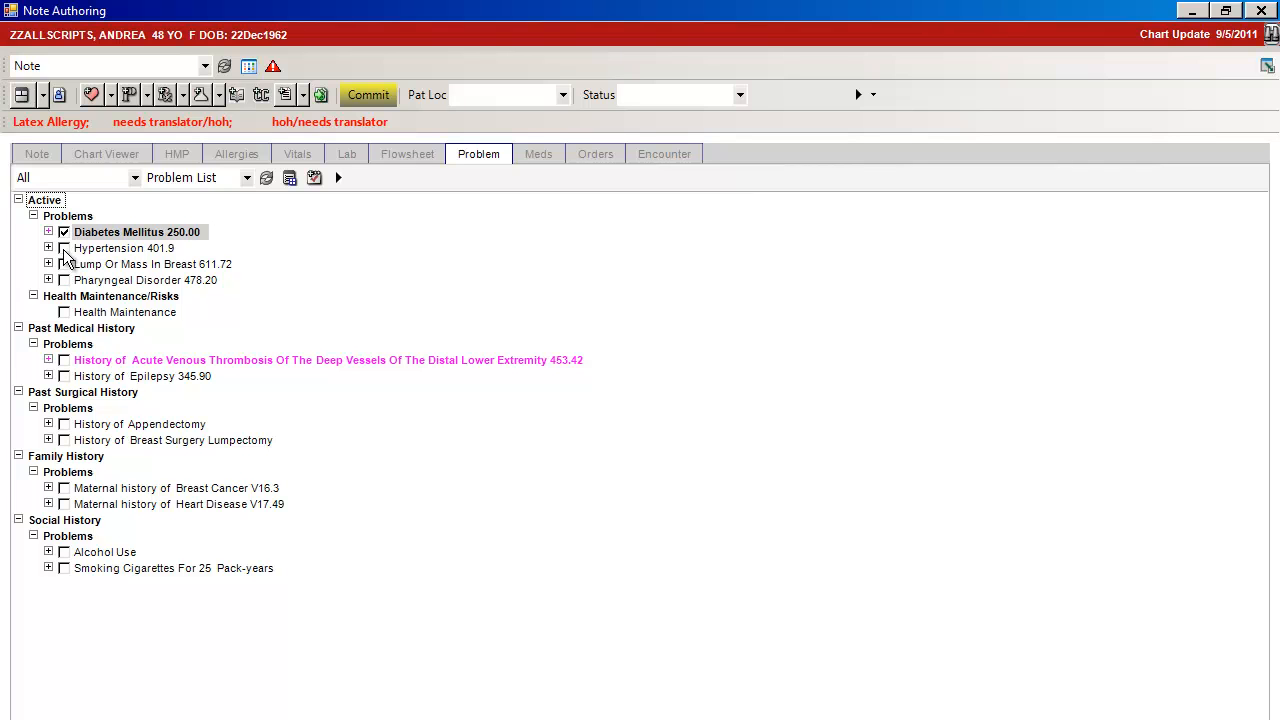
left_click(64, 248)
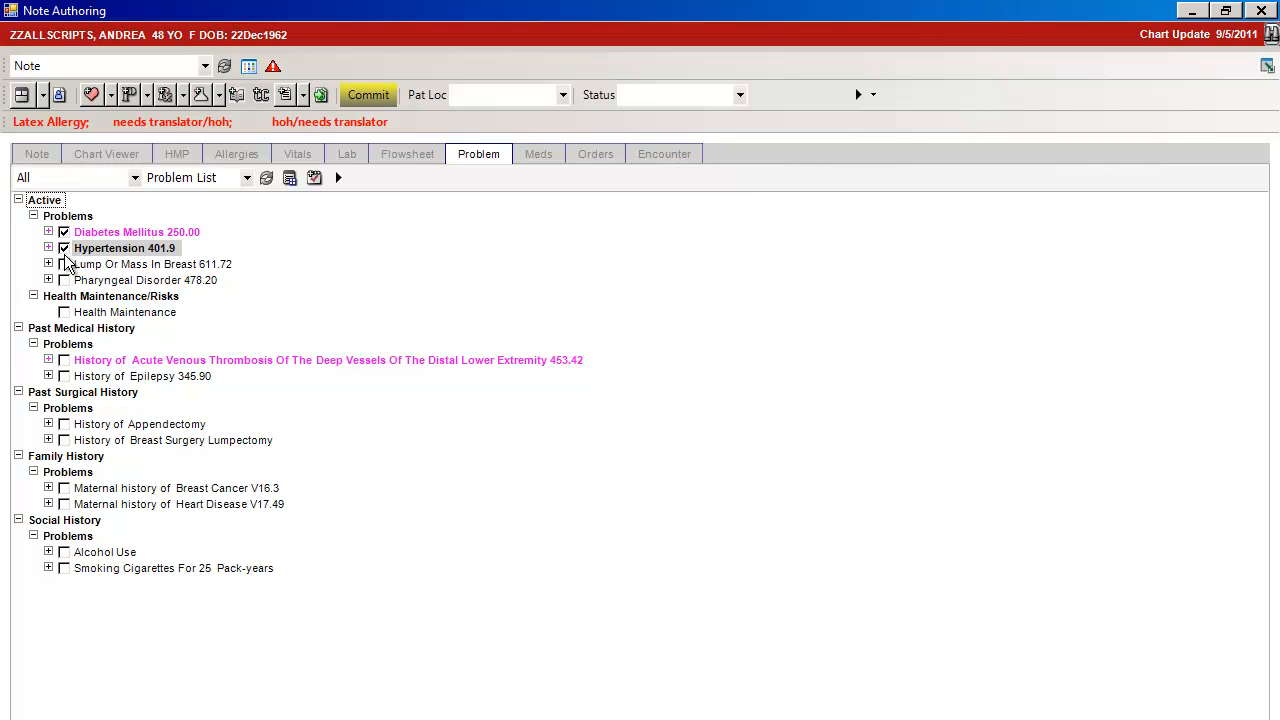
left_click(40, 157)
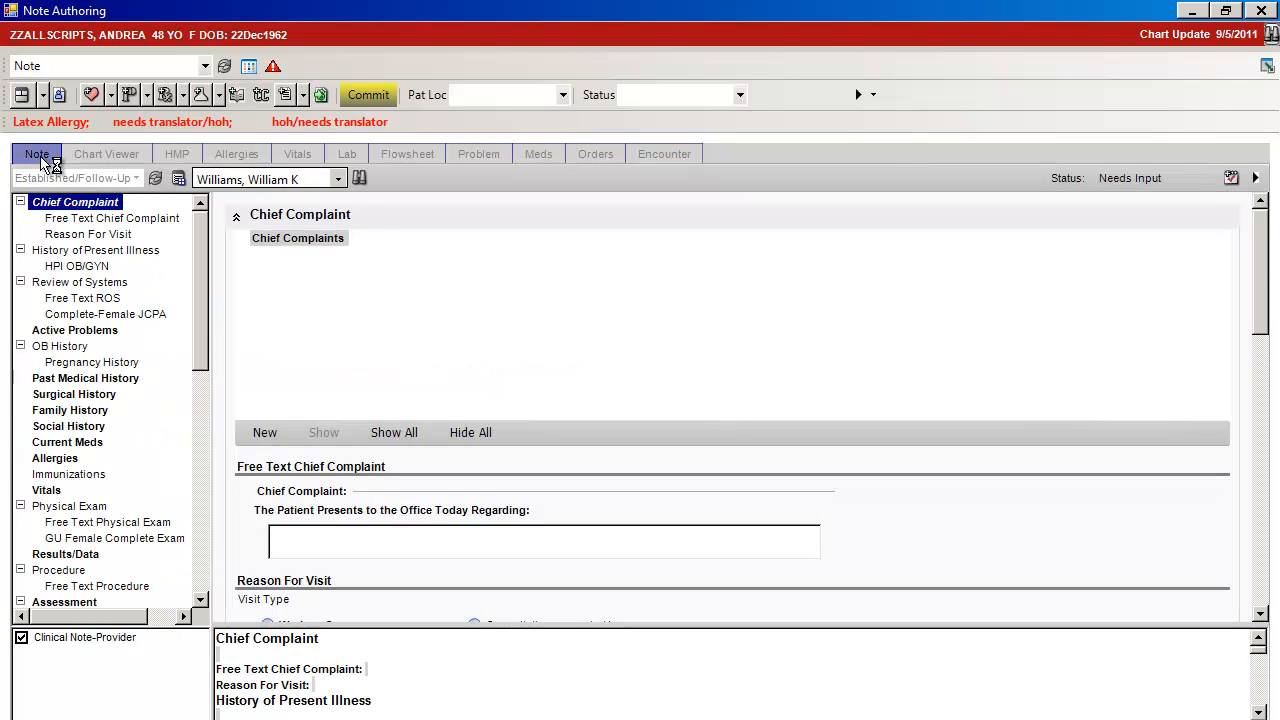
left_click_drag(202, 342, 203, 436)
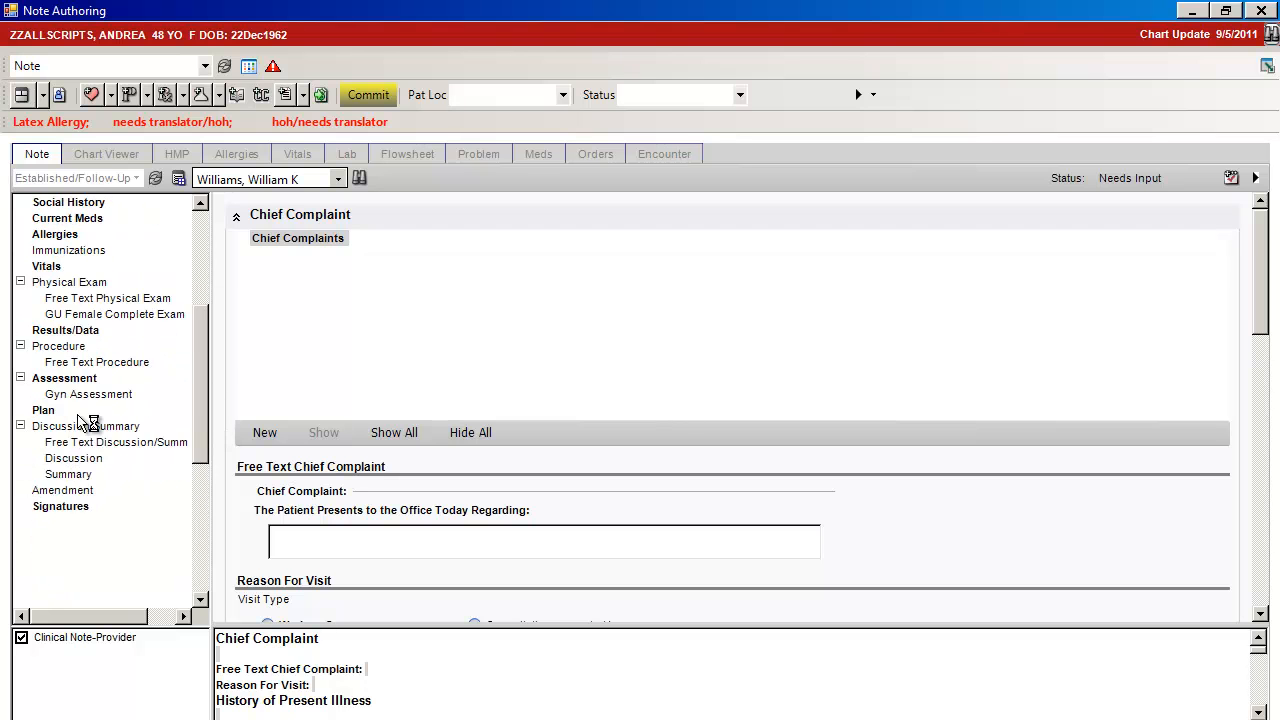
scroll(80, 410, "down", 1)
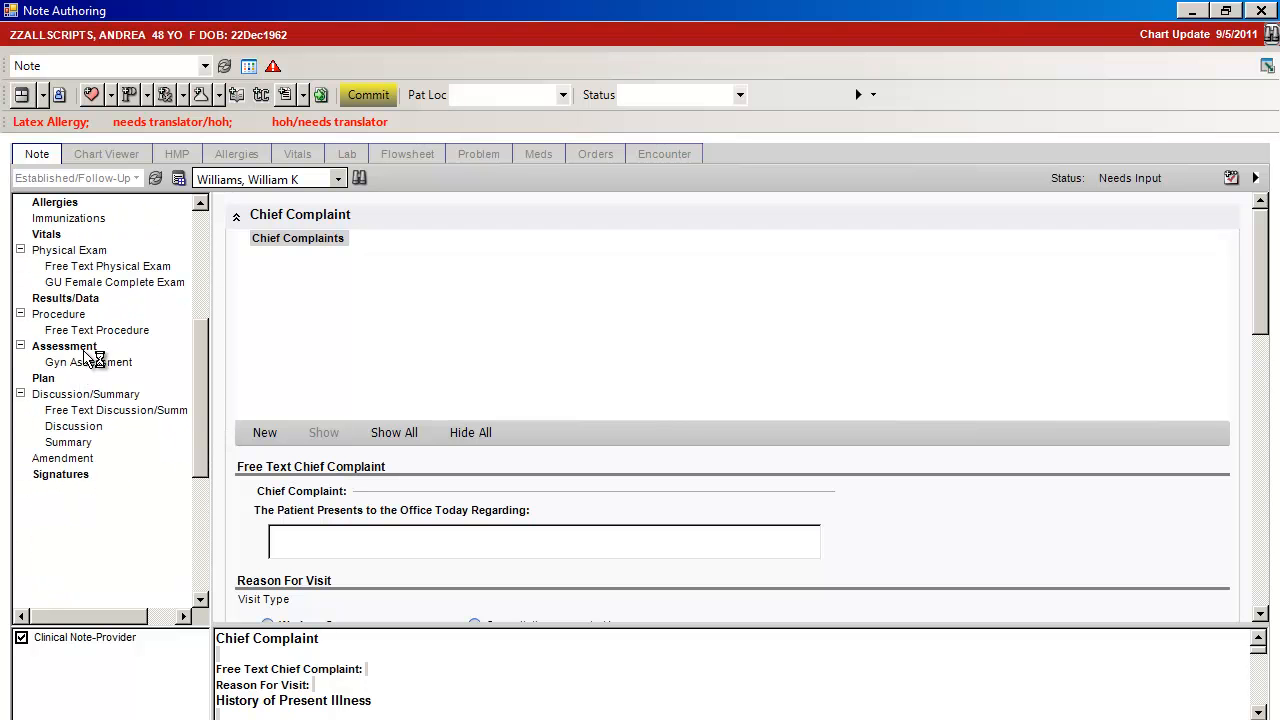
left_click(64, 346)
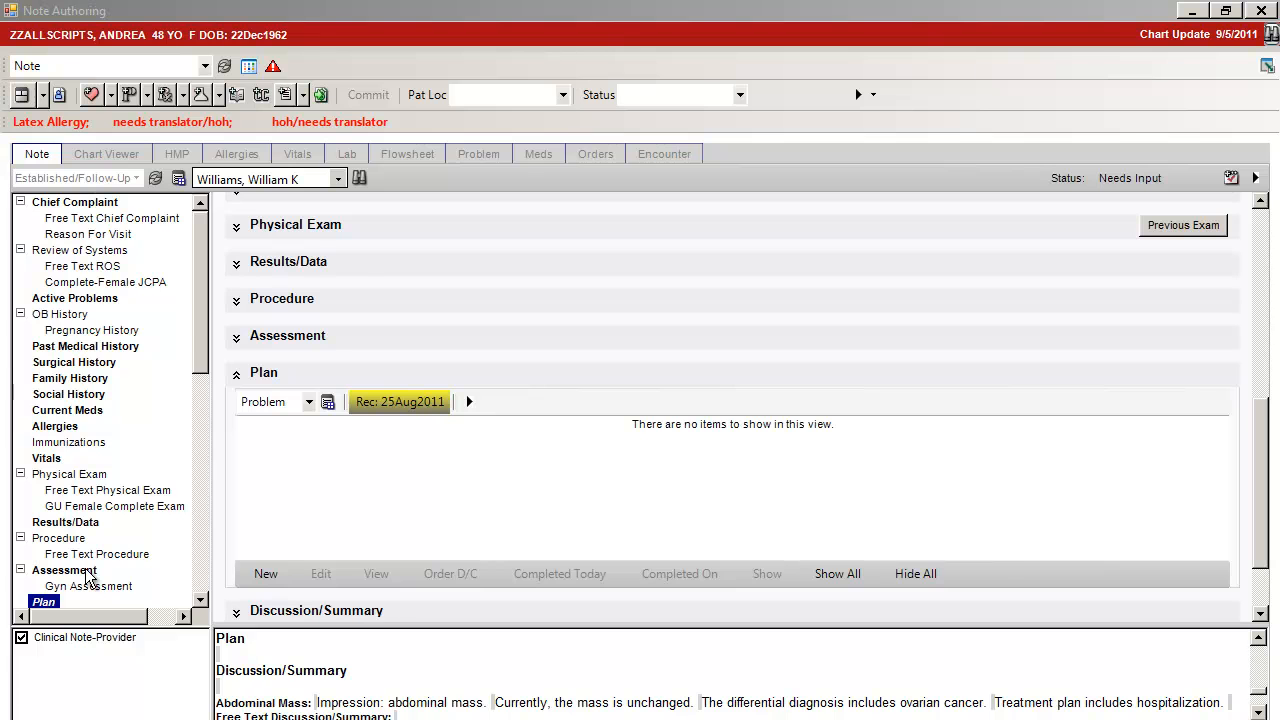
Set the visit type to Post Op in the note's Reason For Visit section
left_click(199, 600)
left_click(199, 602)
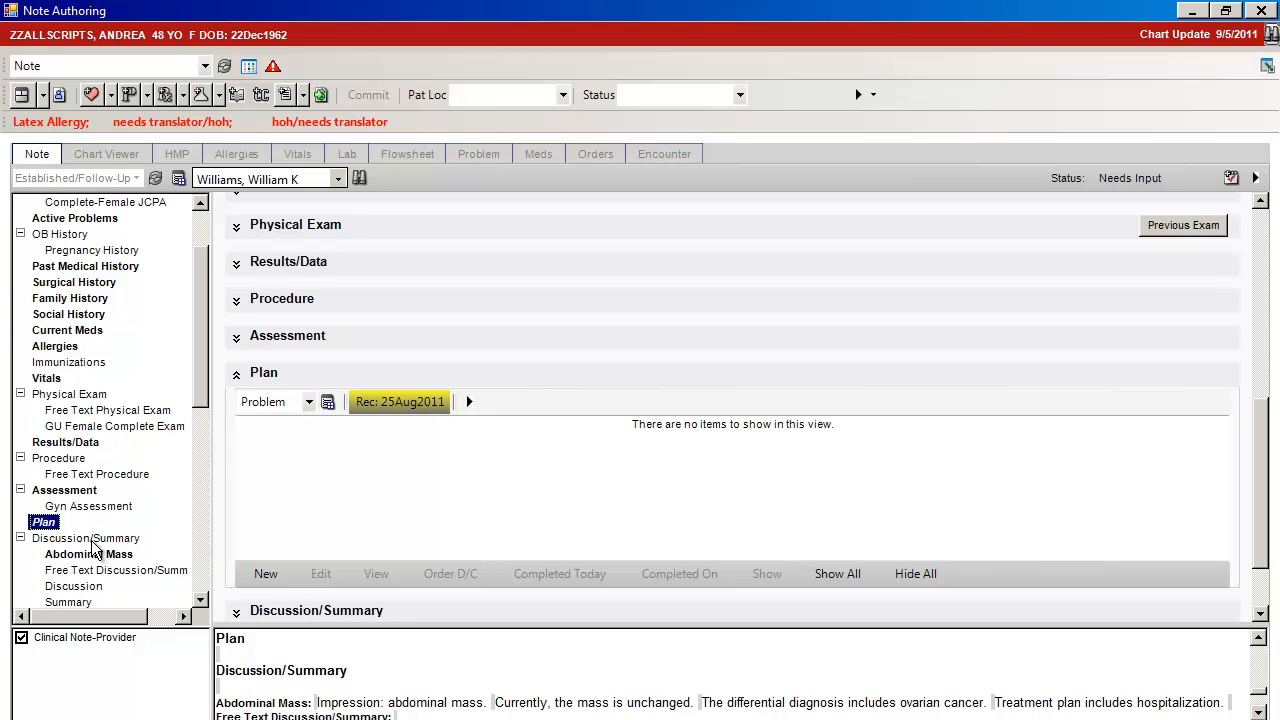
left_click_drag(197, 318, 203, 240)
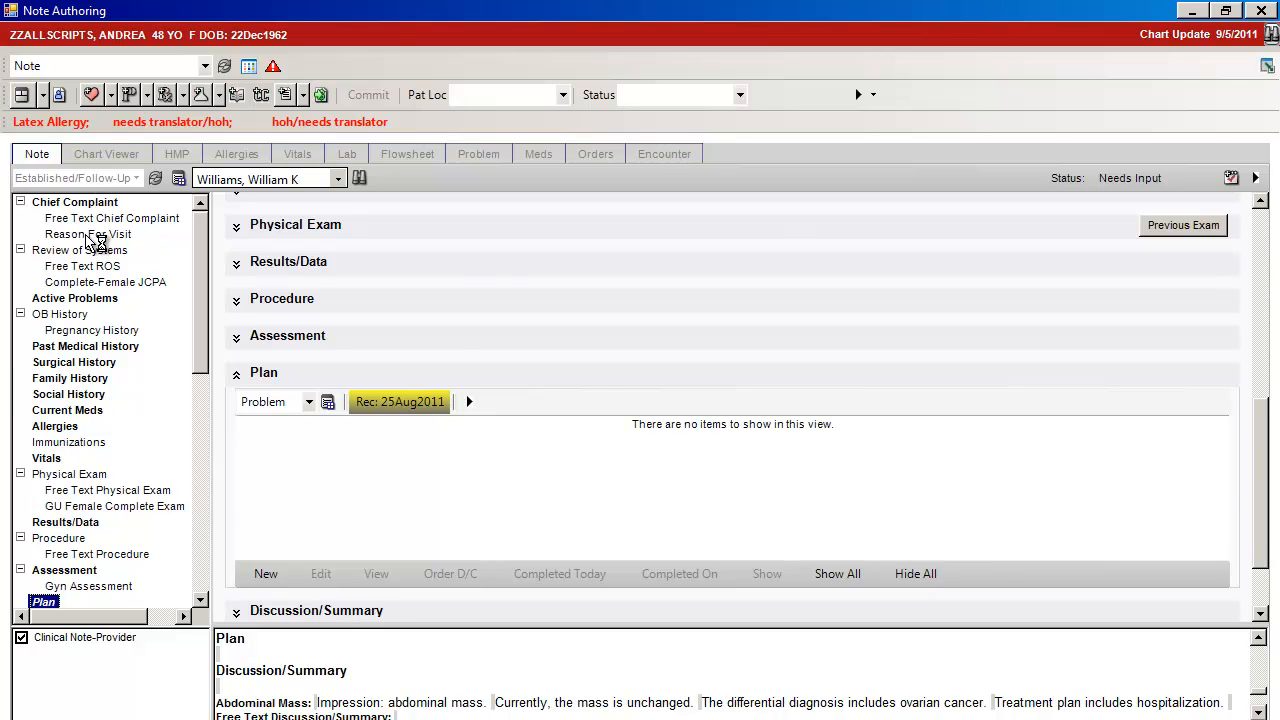
left_click(88, 234)
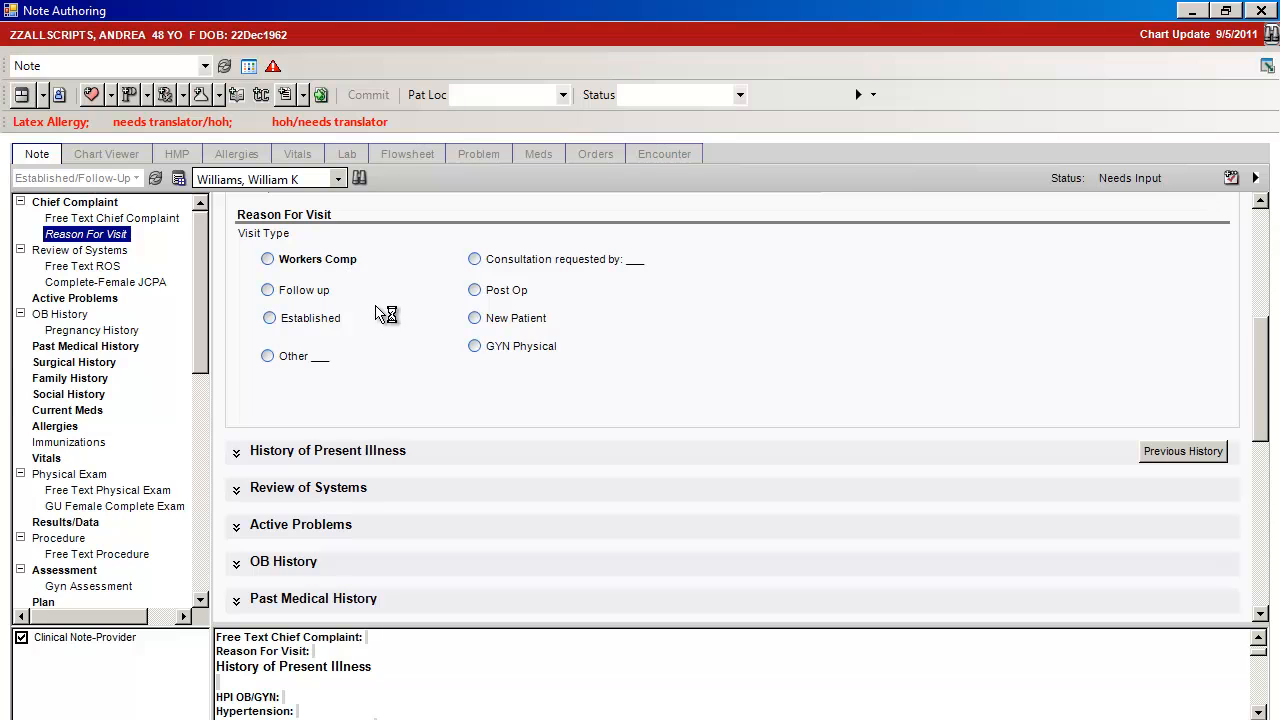
left_click(475, 290)
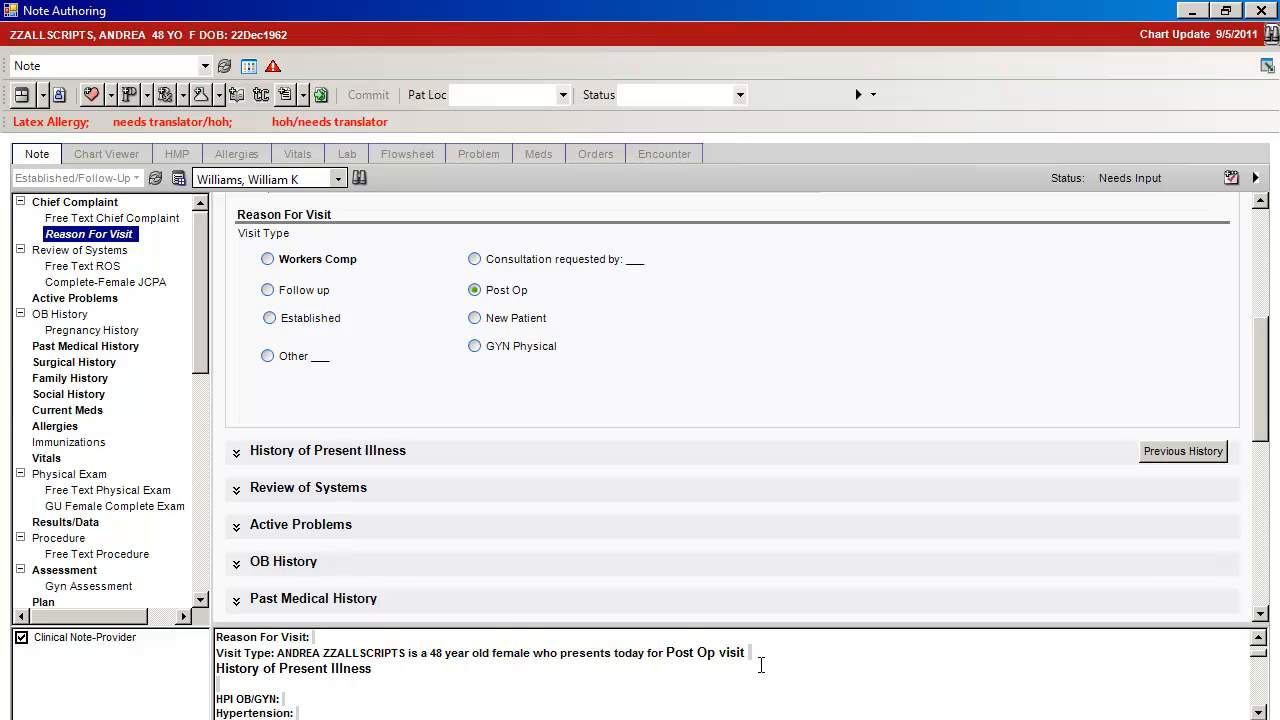
View the note's Active Problems, and mark Diabetes Mellitus 250.00 and Hypertension 401.9 as assessed in its Assessment section
left_click(103, 302)
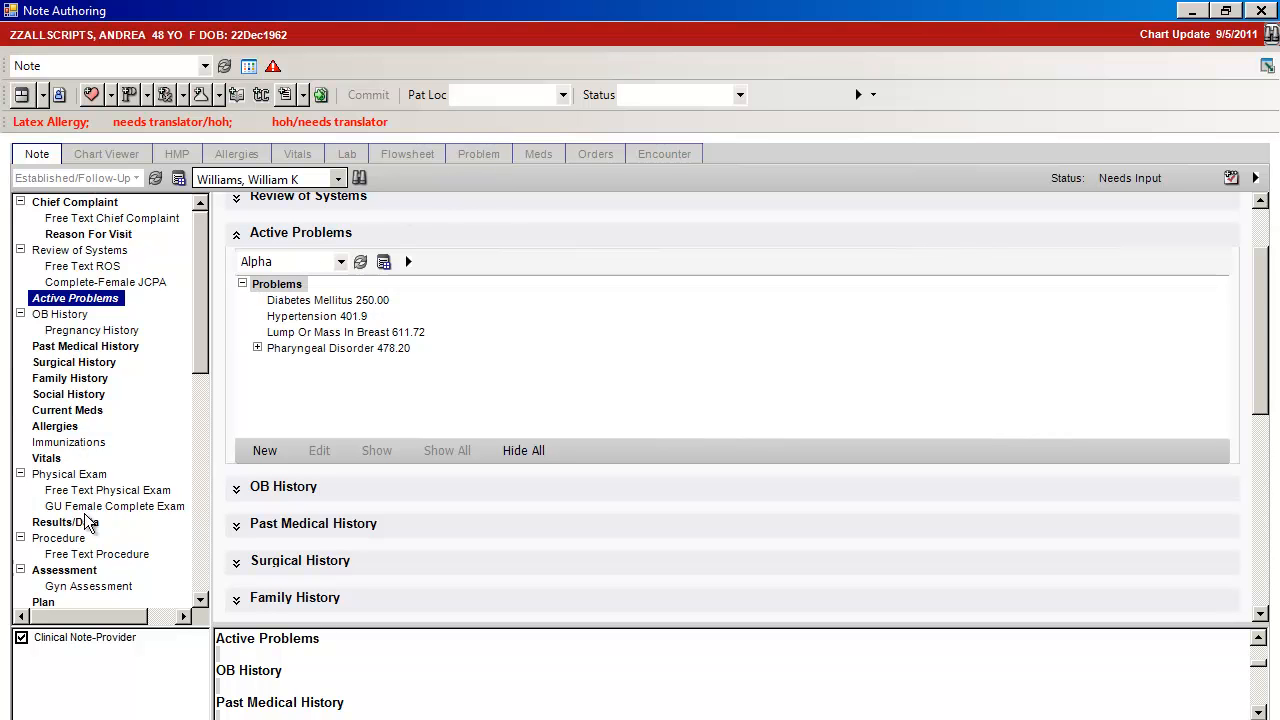
left_click(84, 574)
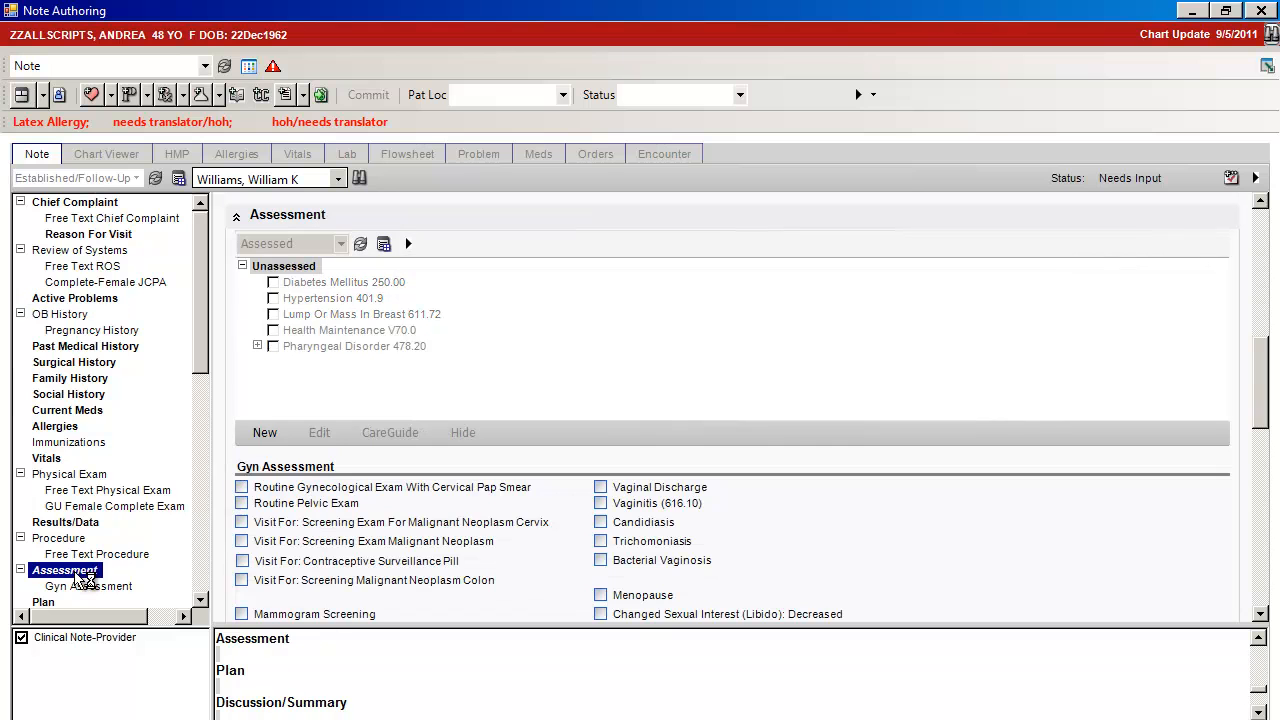
left_click(275, 285)
left_click(273, 313)
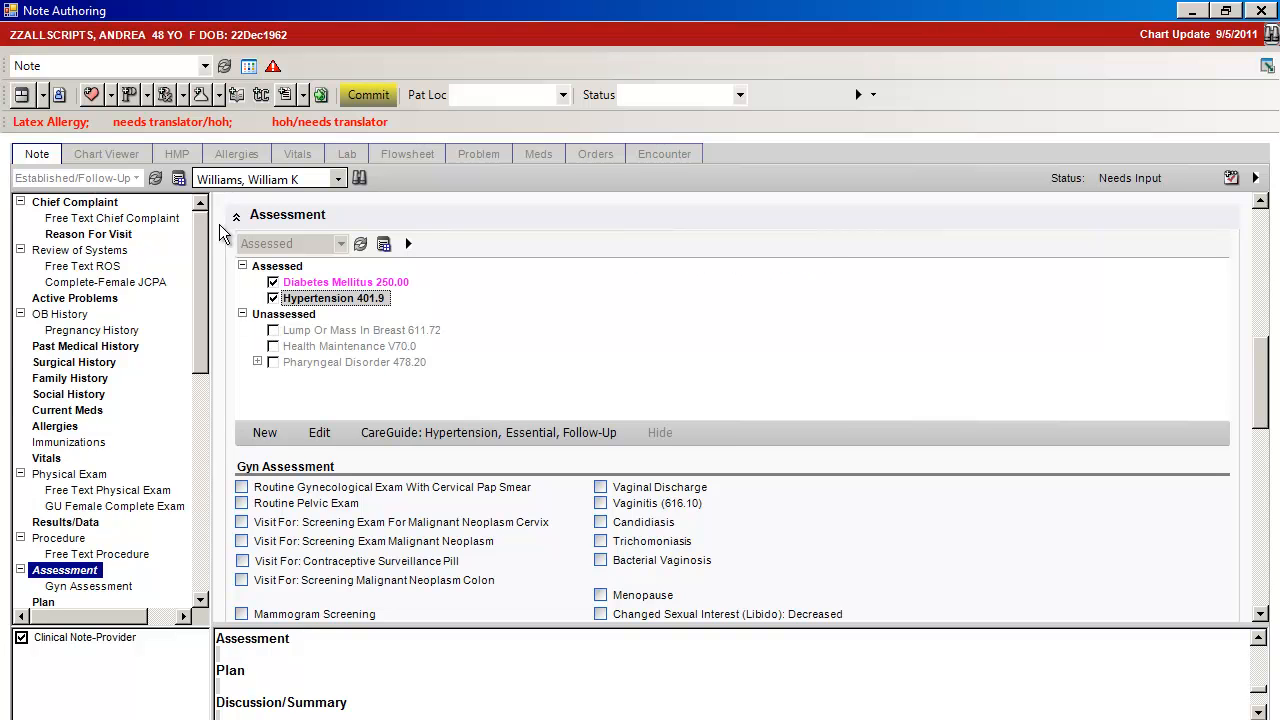
Select the Acyclovir 400 MG Oral Tablet prescription from the Hypertension QSet in the problem-based orders
left_click(237, 97)
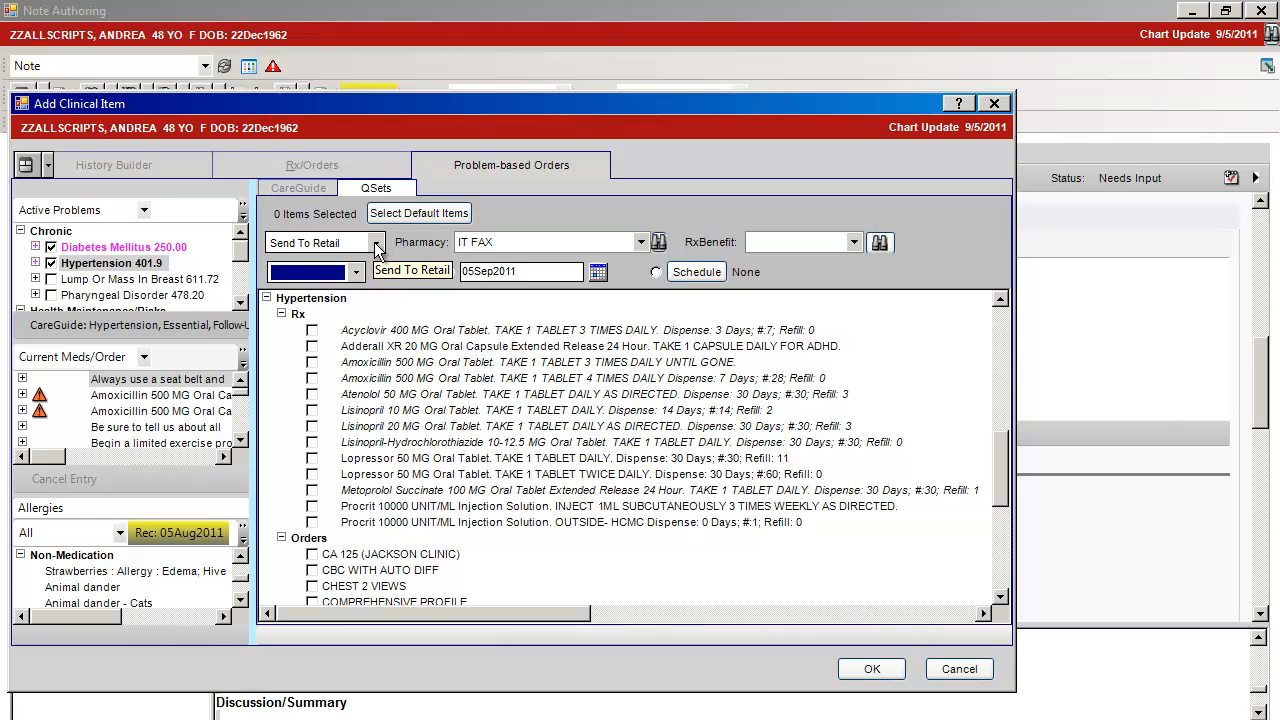
left_click(312, 331)
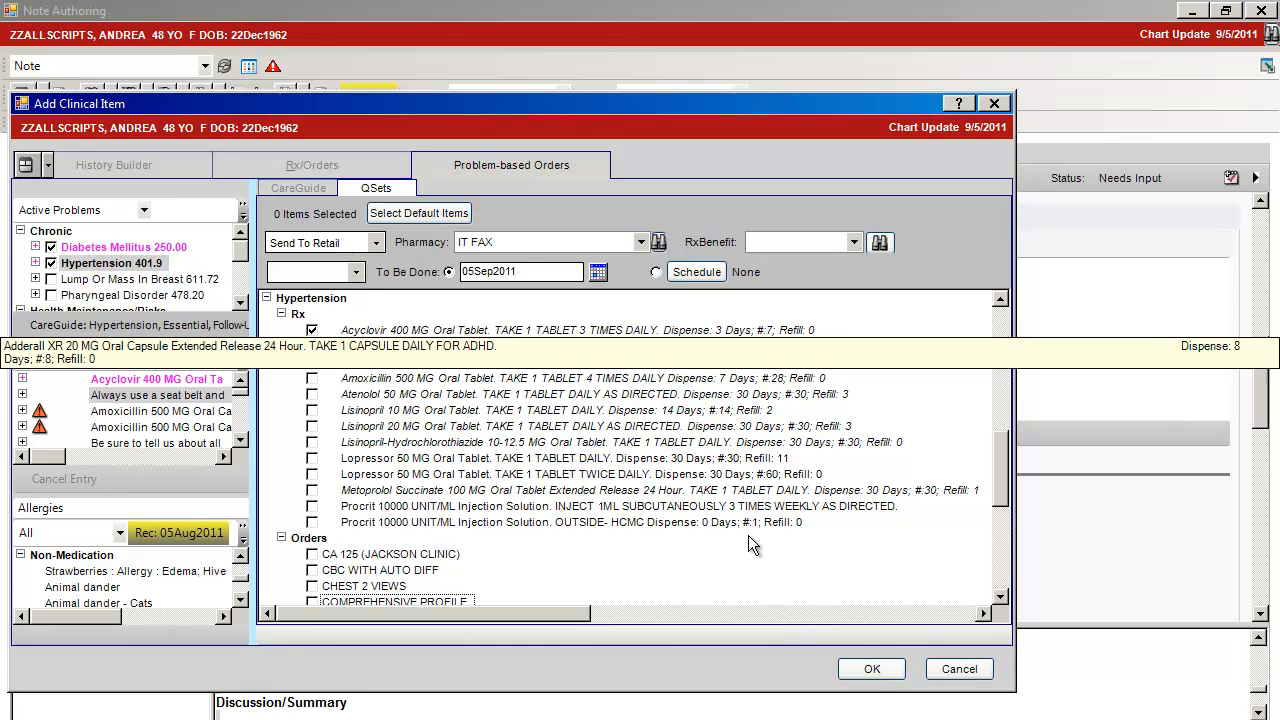
left_click(870, 672)
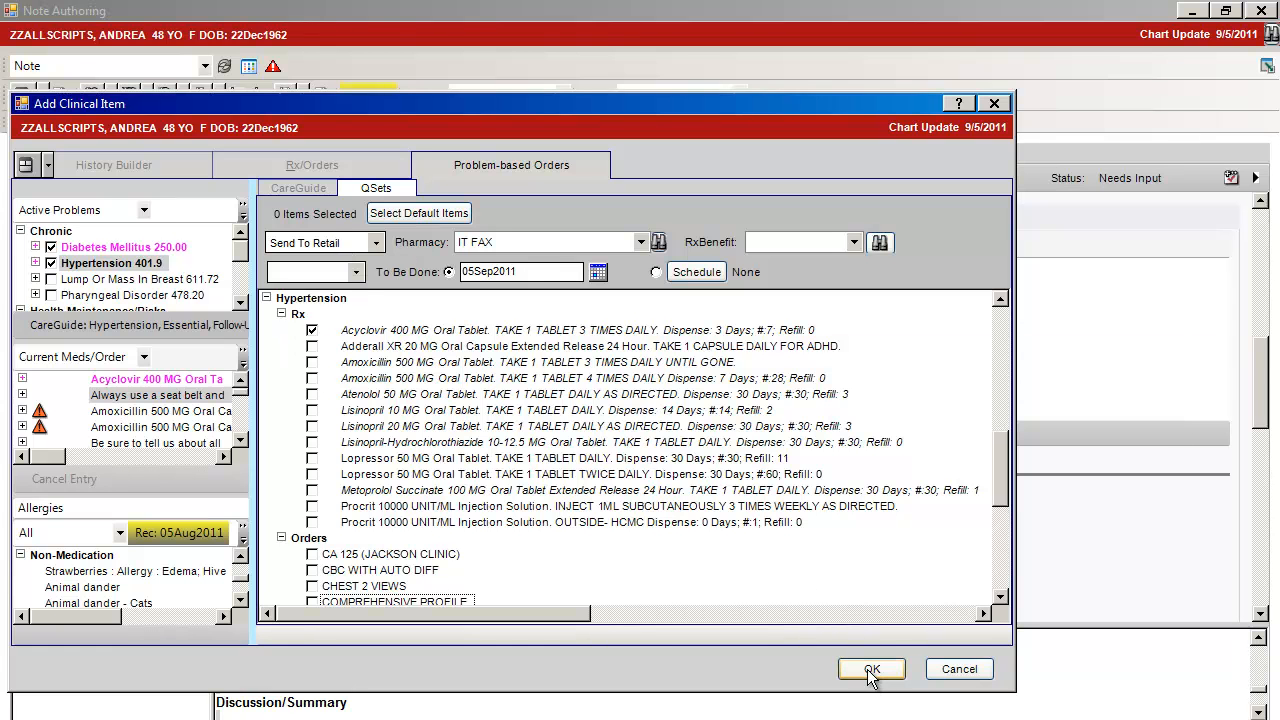
Open the Acyclovir 400 MG prescription's details for editing, look over the Hypertension orders, and close the Add Clinical Item dialog
right_click(477, 328)
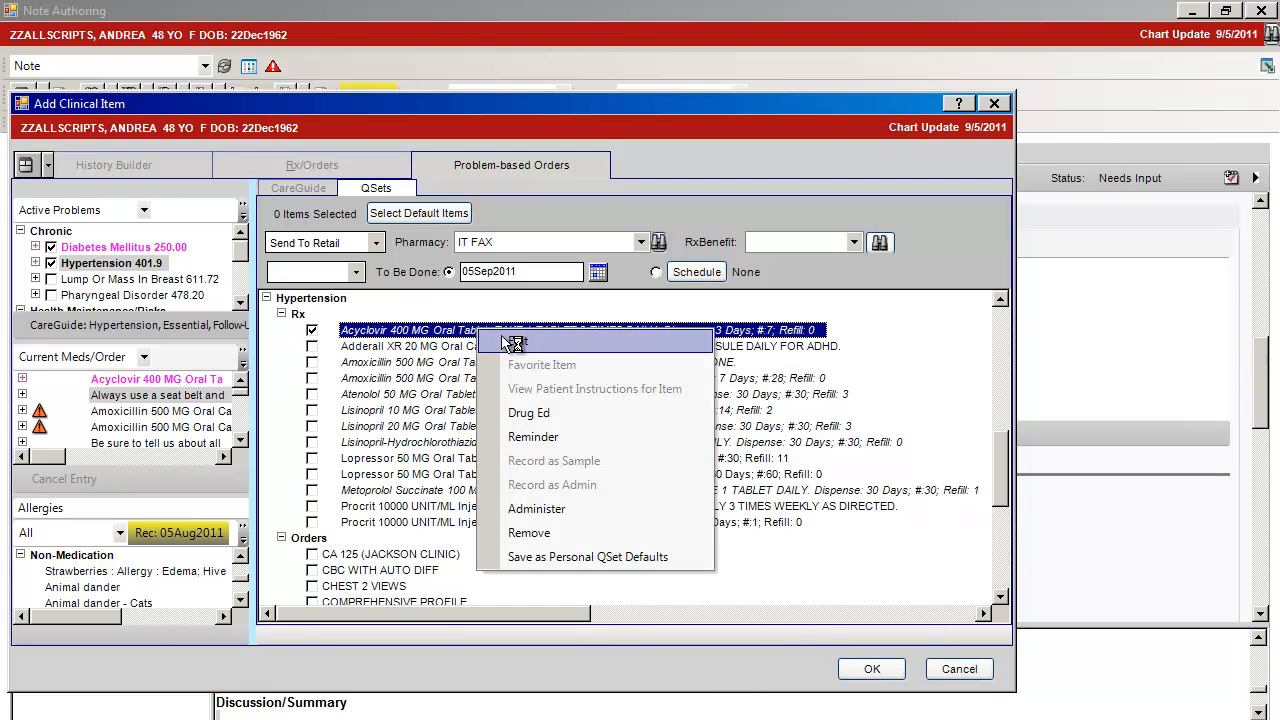
left_click(503, 340)
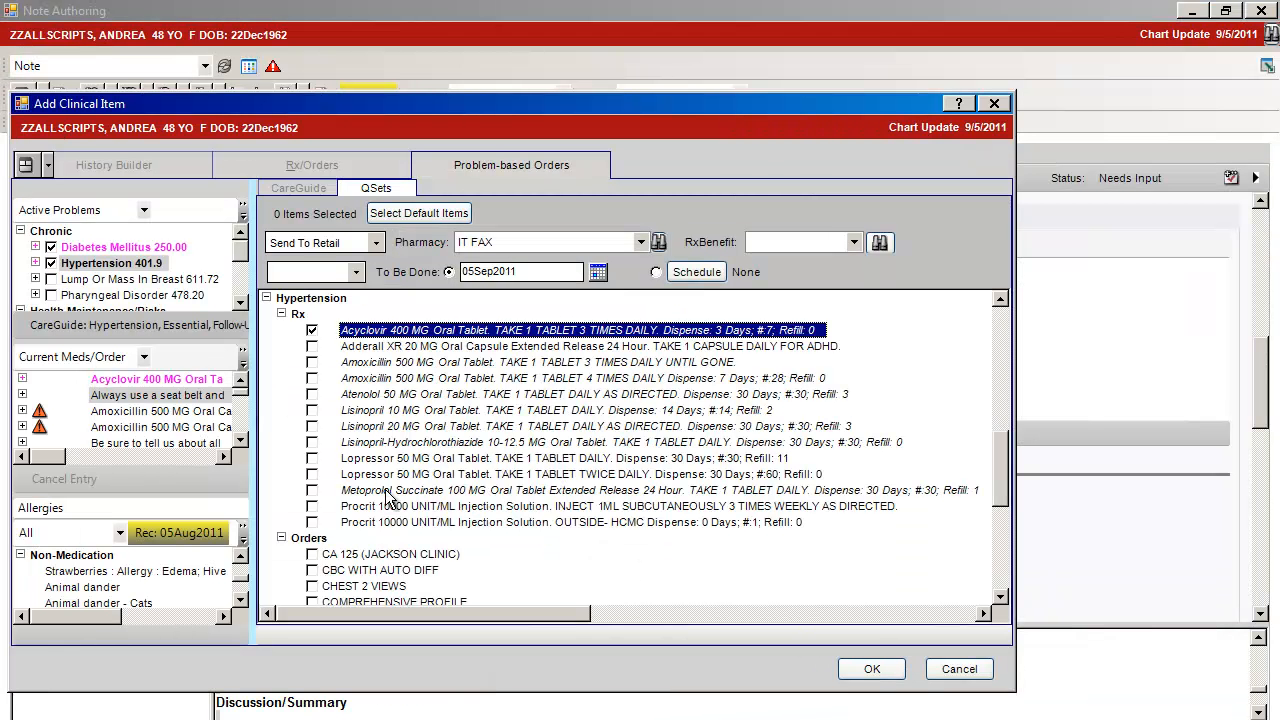
left_click_drag(993, 487, 1000, 520)
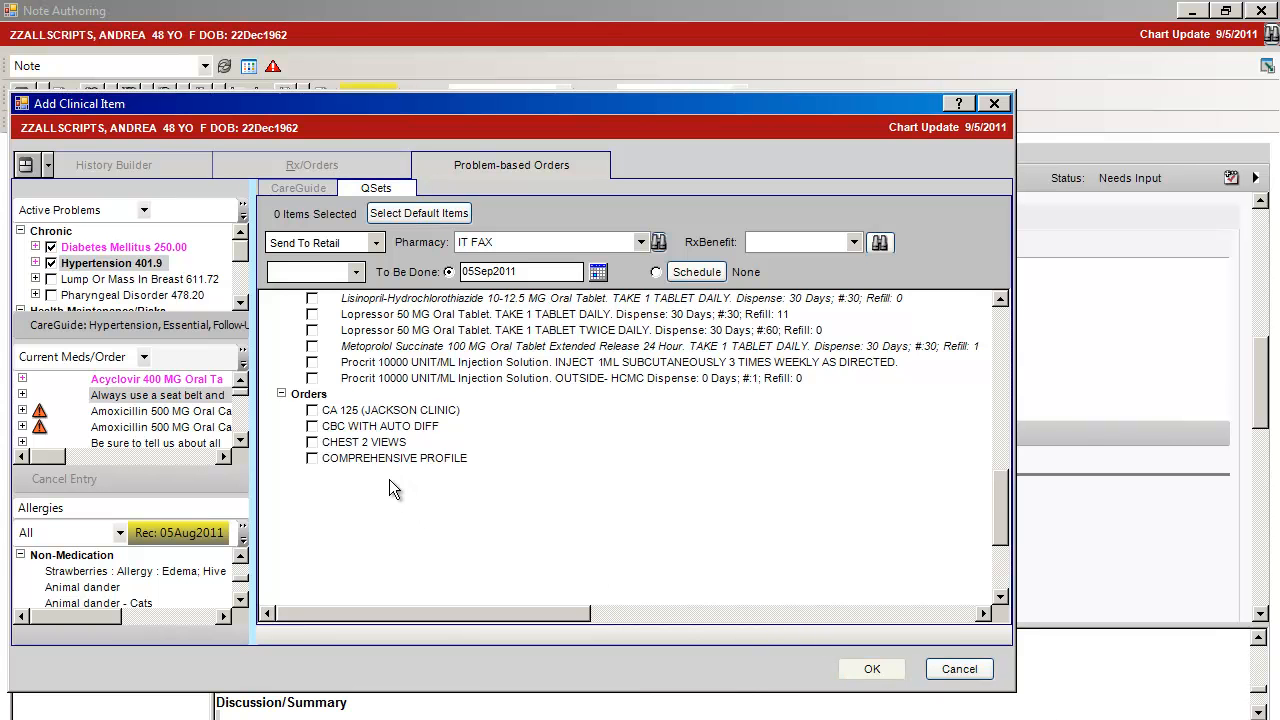
key("Escape")
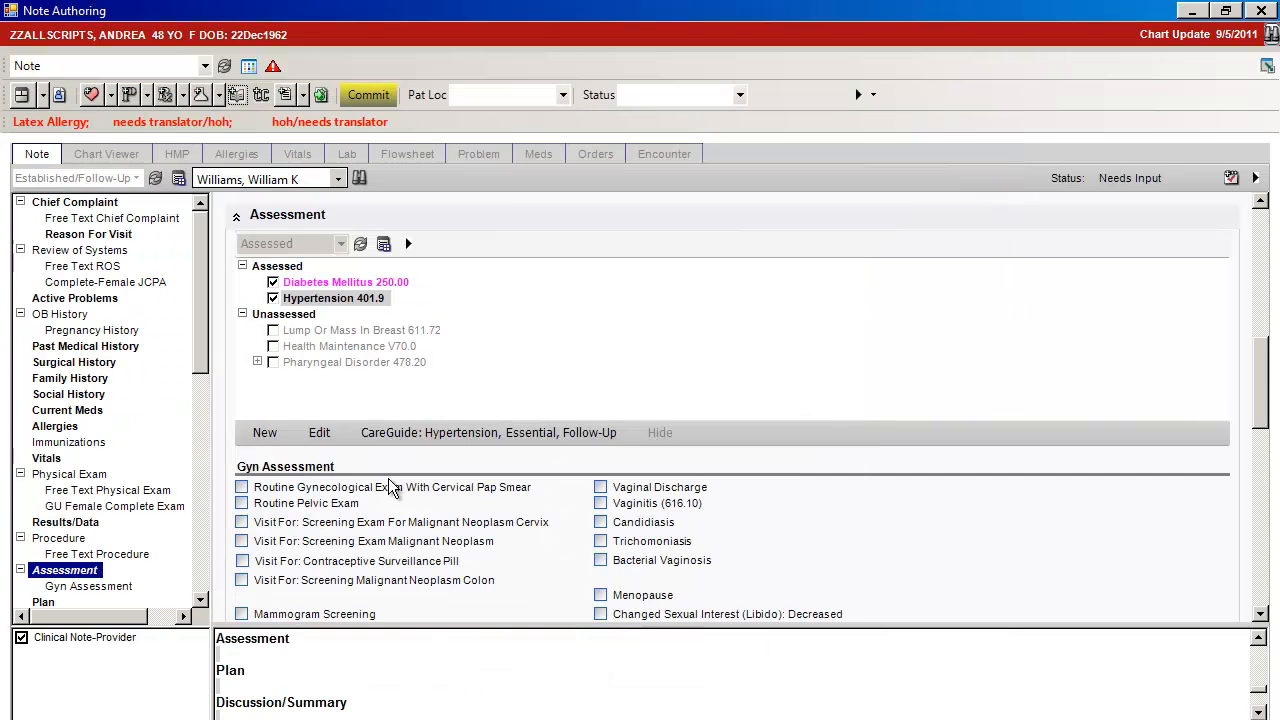
Start a new order from the note's Plan section and look through the Lab/Procedures, FU/Ref and Instructions favorites
left_click(200, 598)
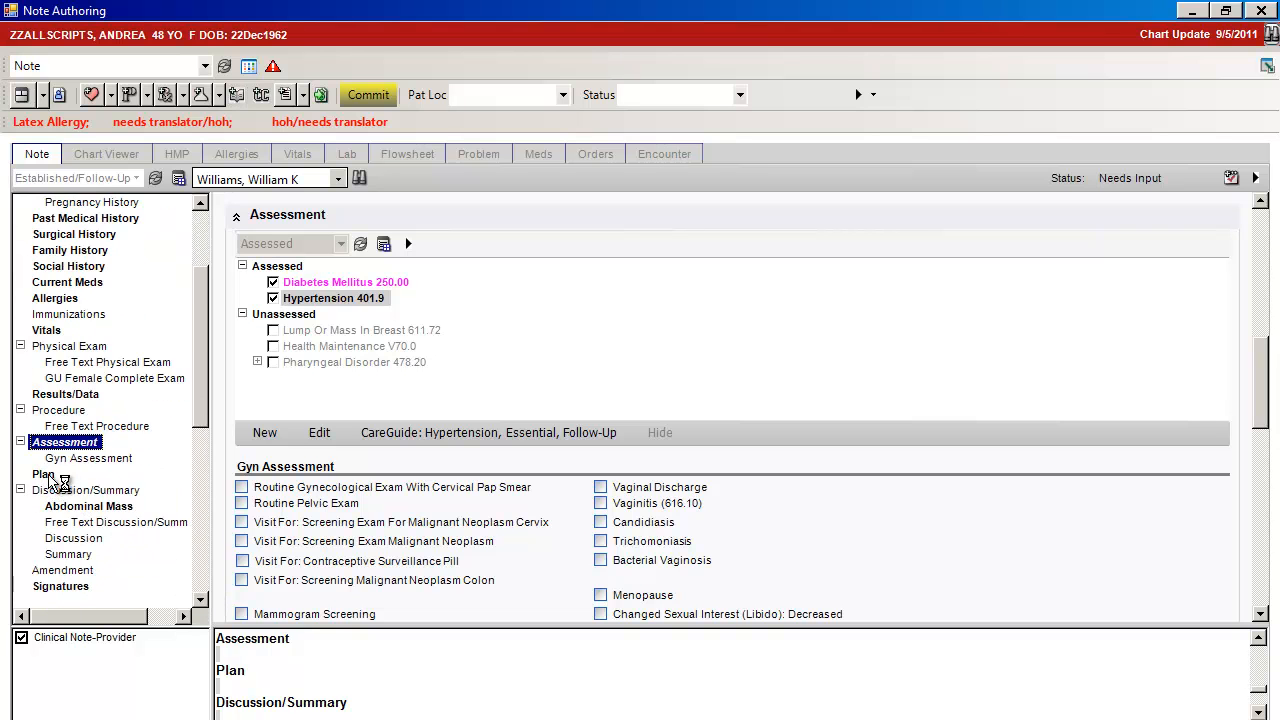
left_click(45, 475)
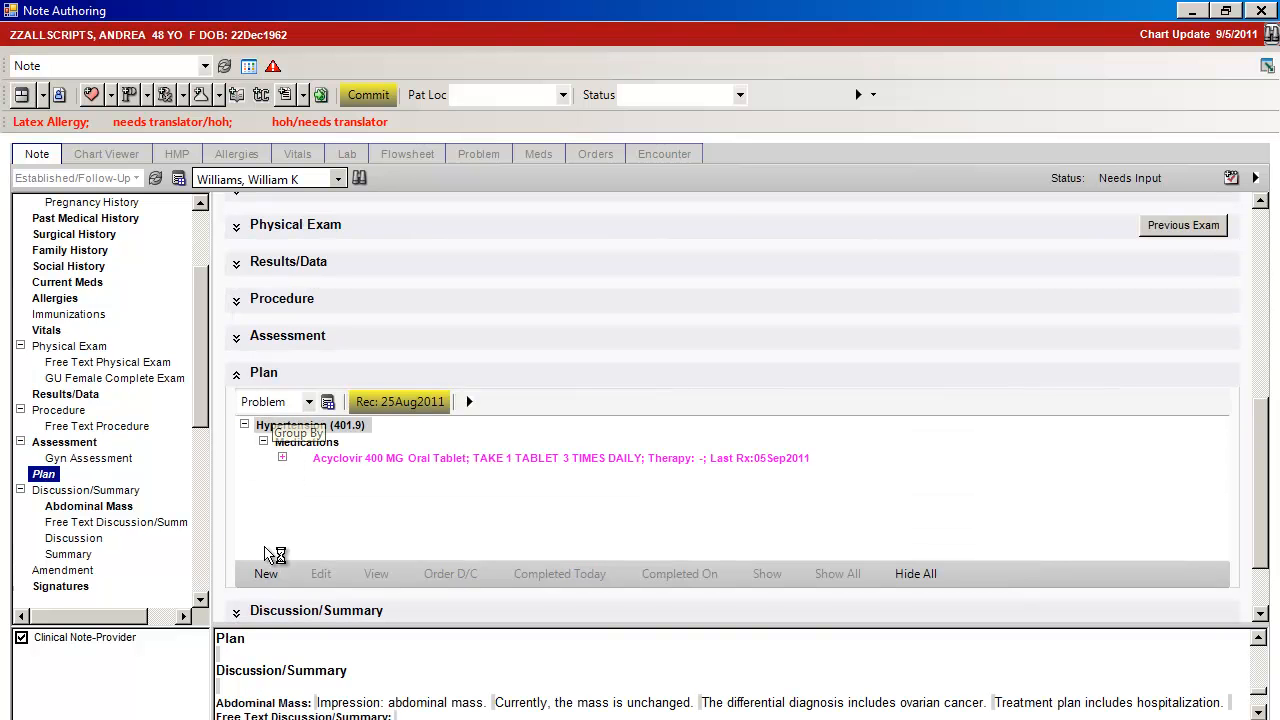
left_click(265, 573)
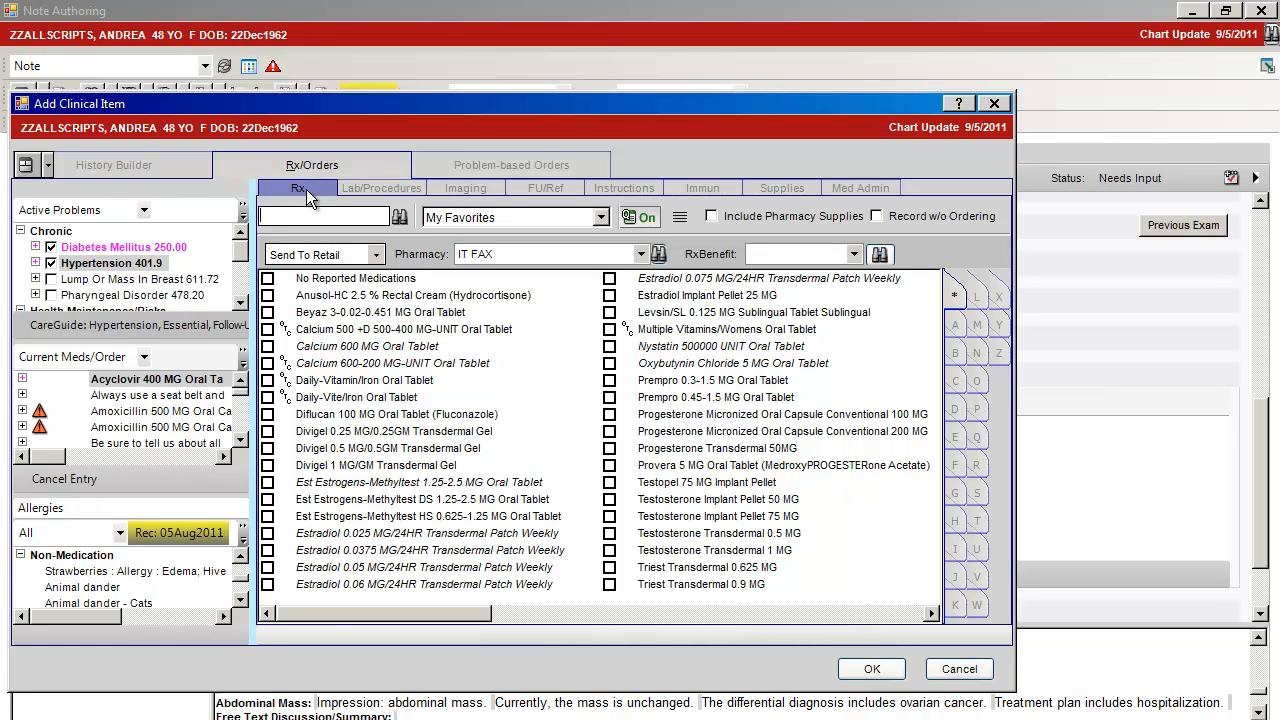
left_click(399, 192)
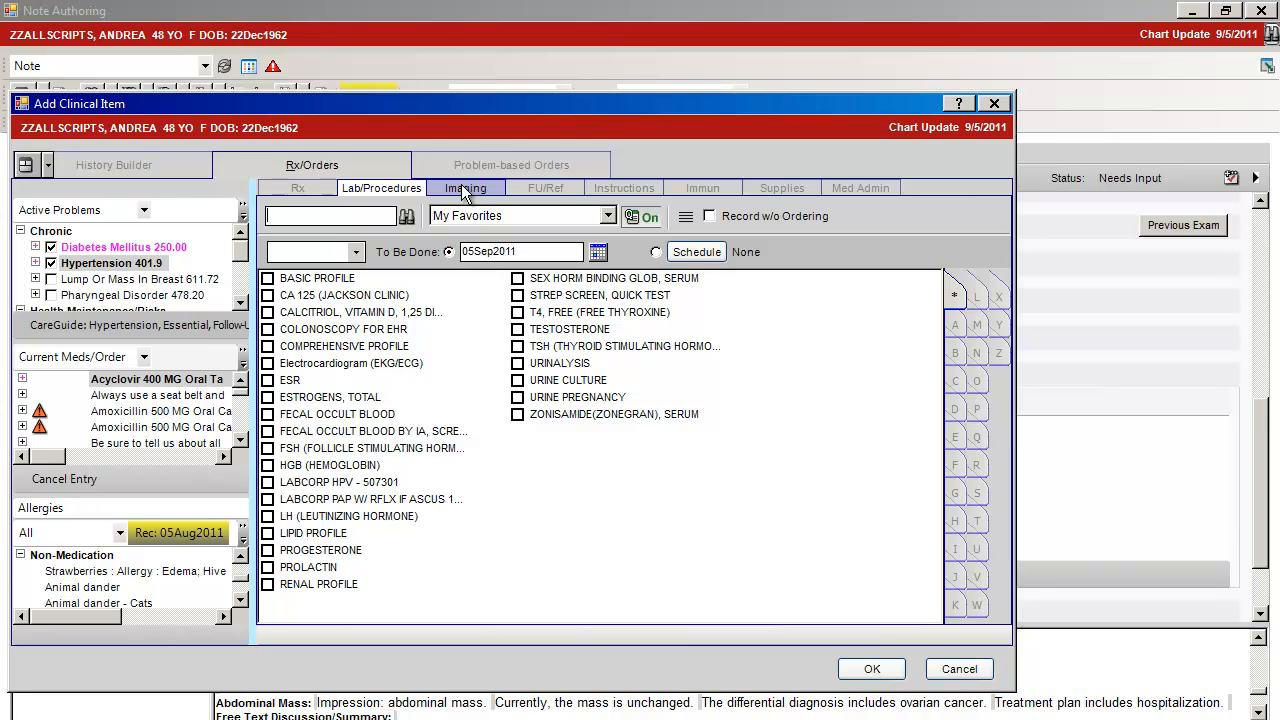
left_click(548, 189)
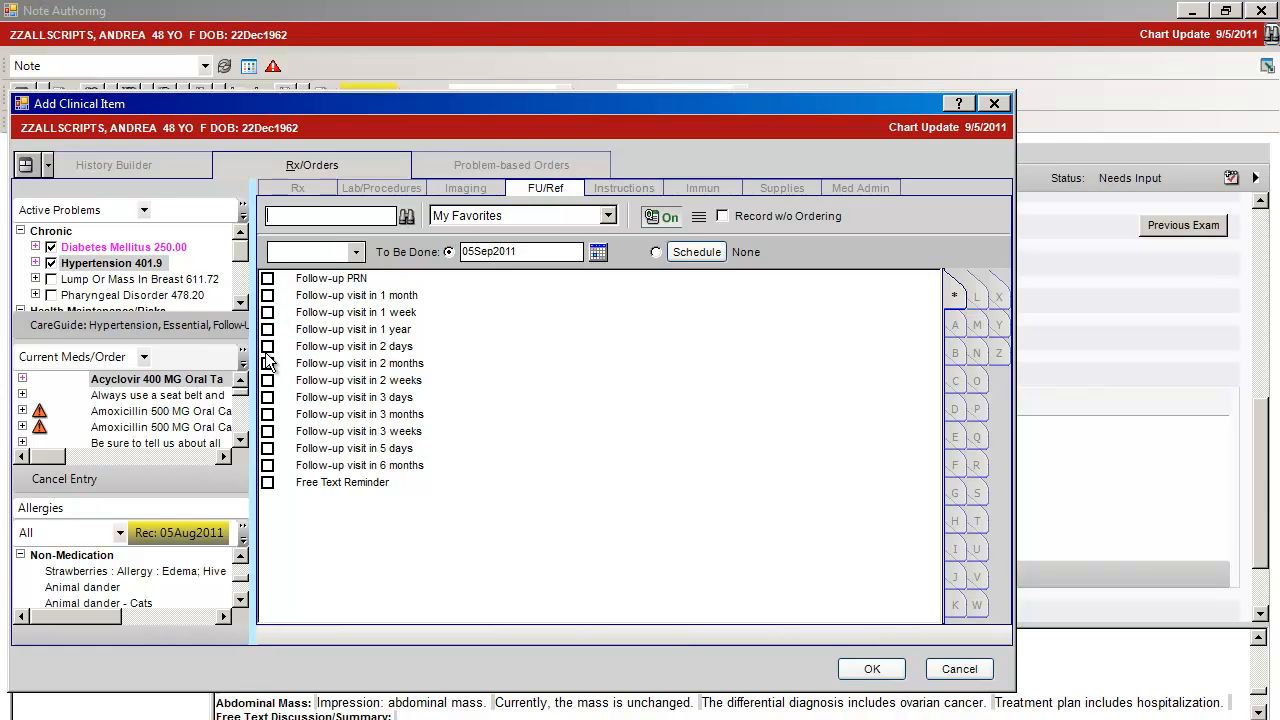
left_click(617, 188)
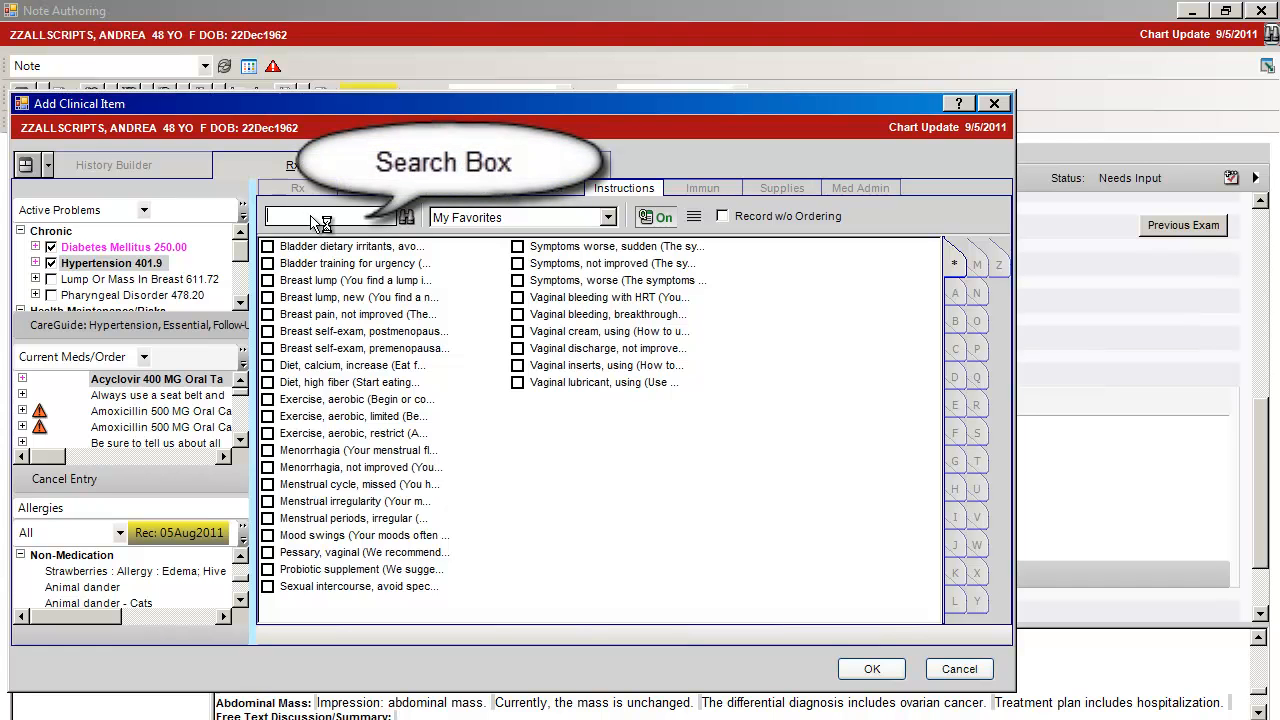
Search all patient instructions with %%%, list them with their full descriptions, and close the dialog without ordering anything
type("%%")
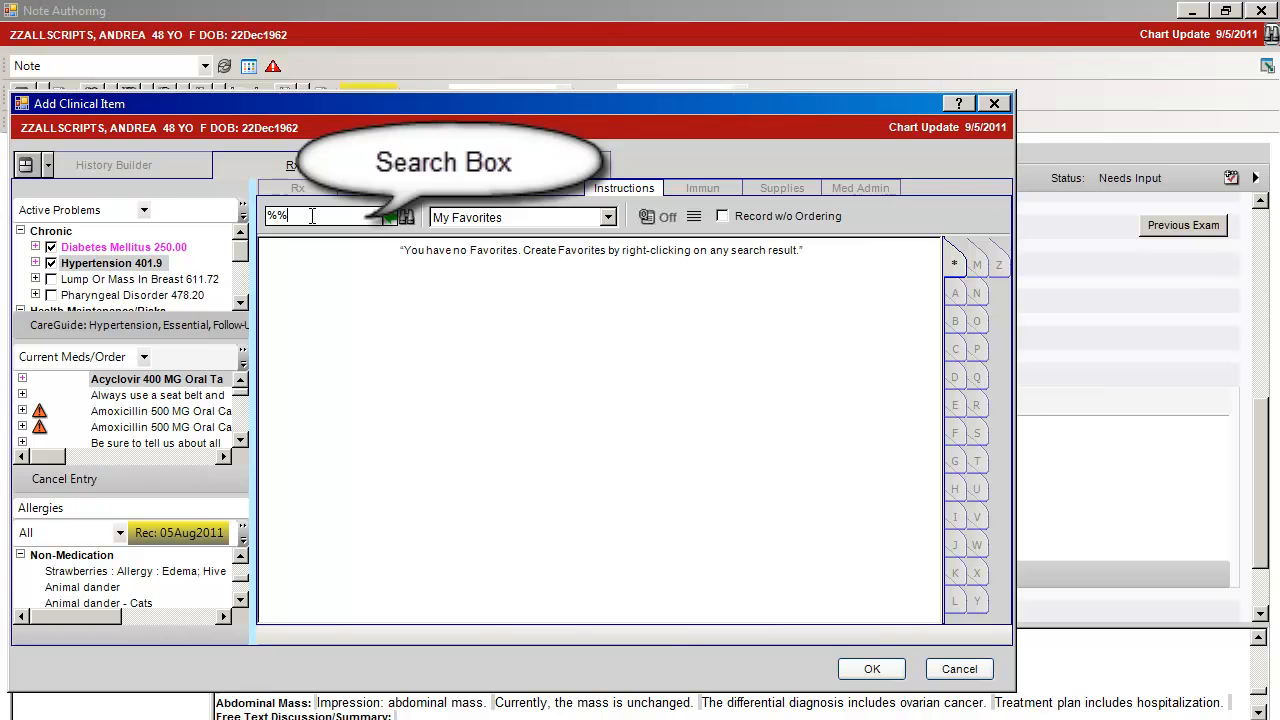
type("%")
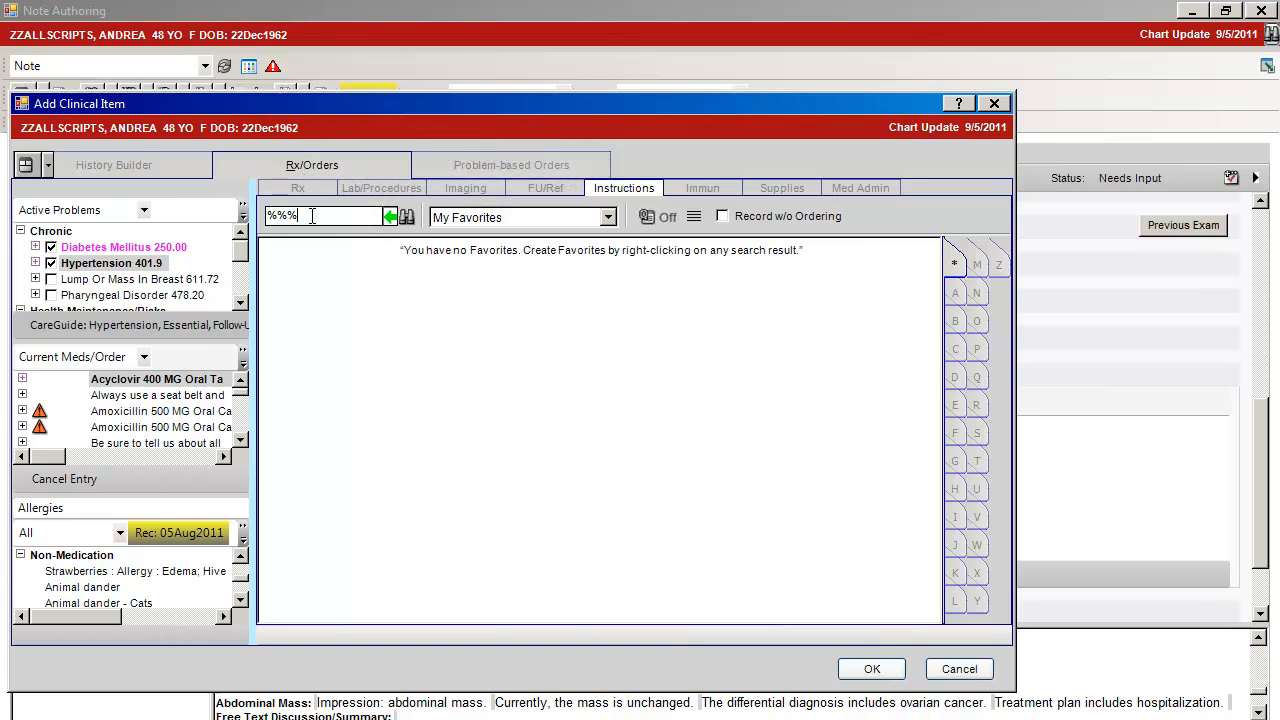
key("Return")
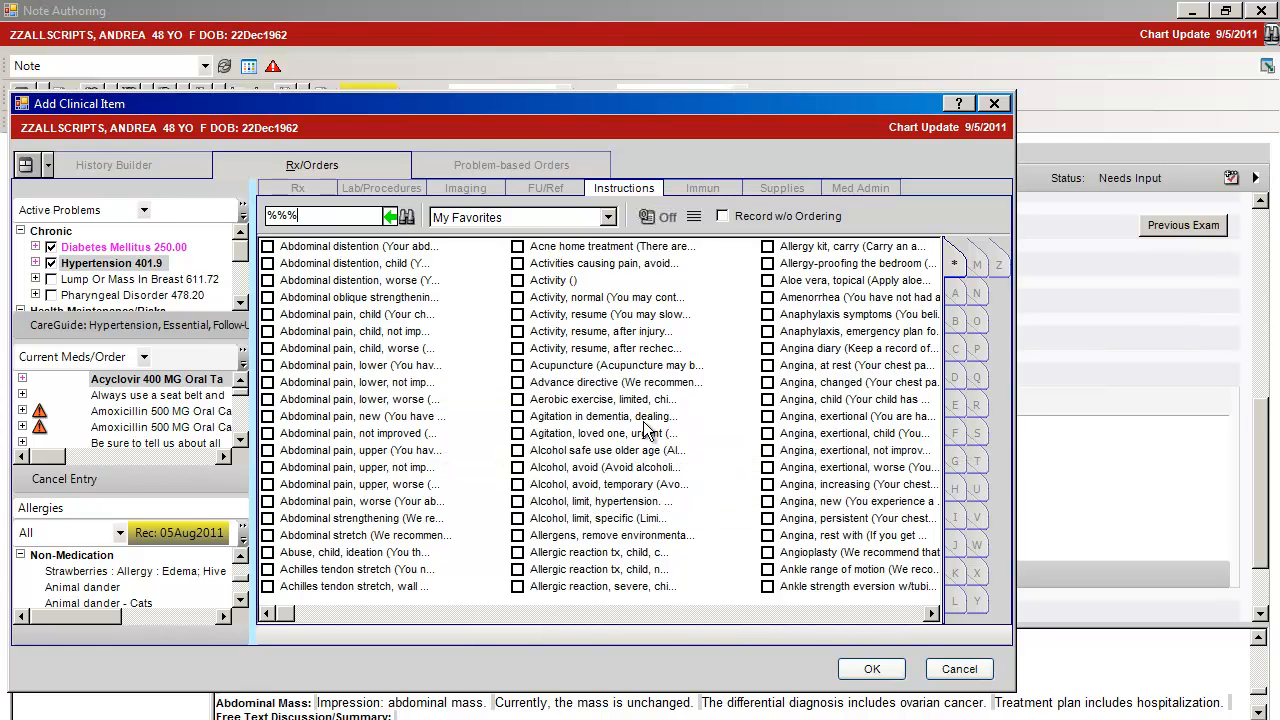
left_click(695, 219)
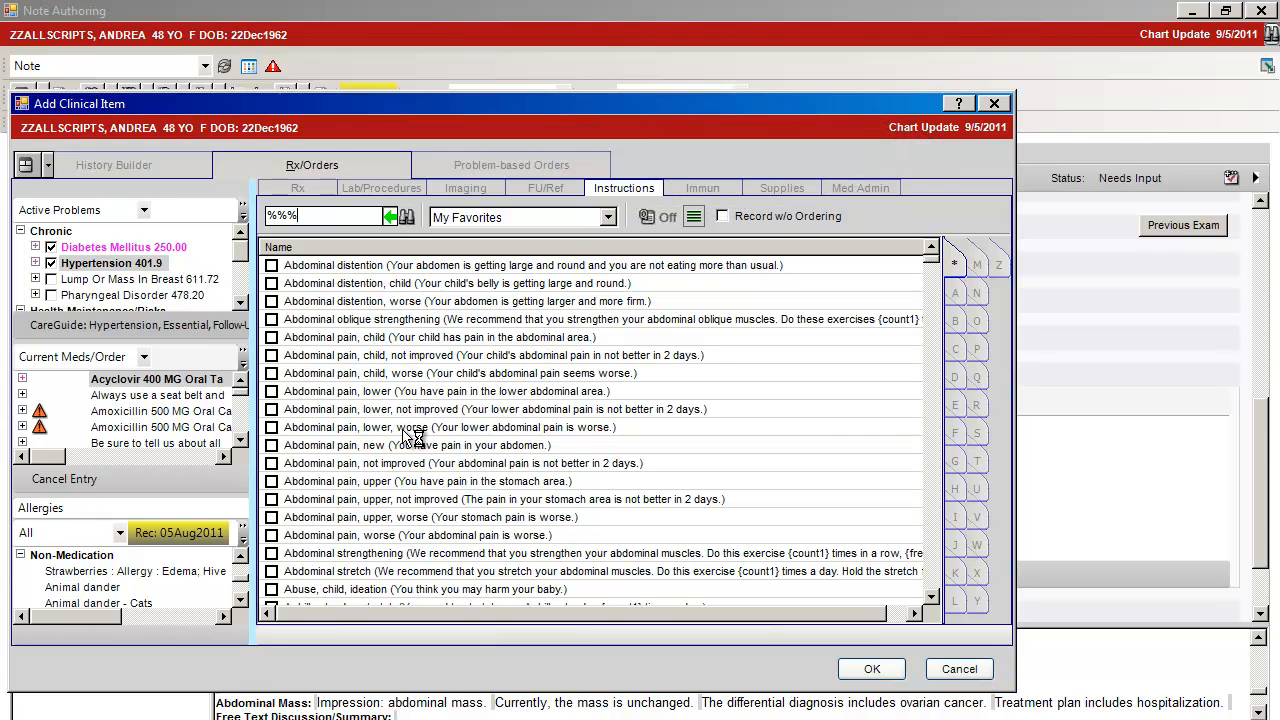
left_click(955, 672)
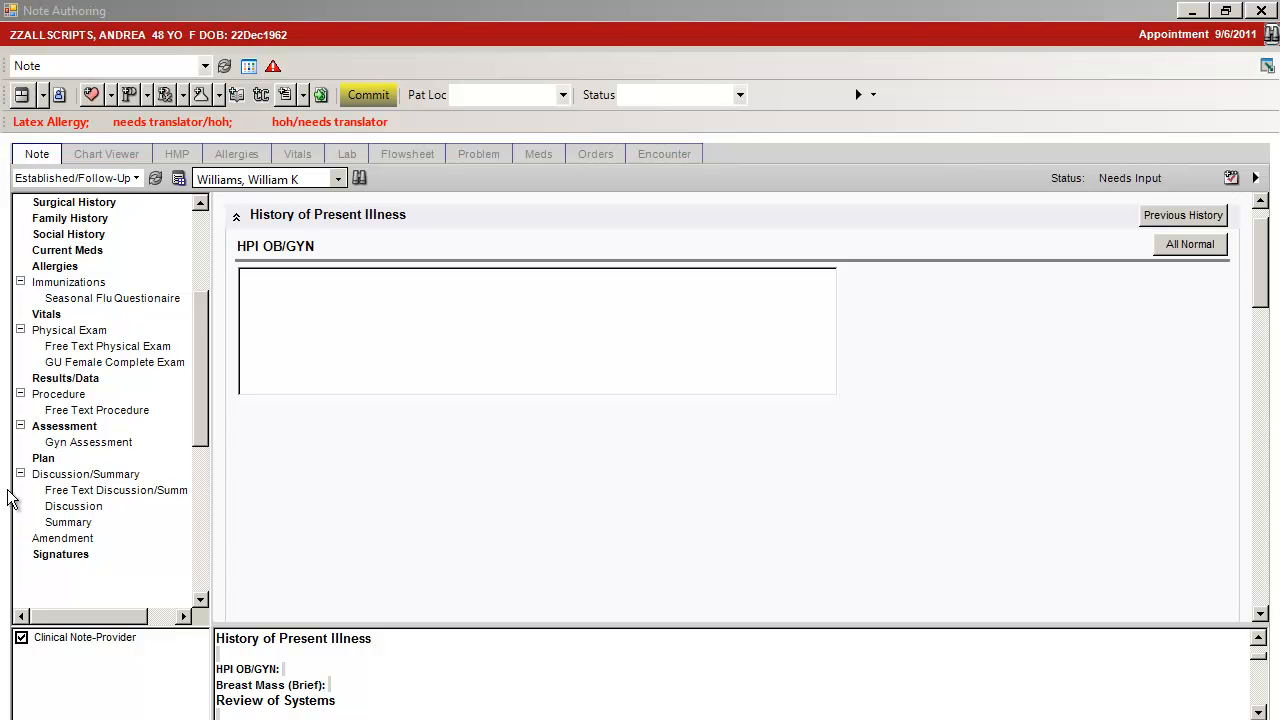
Look over the Free Text Discussion/Summary and Discussion forms in the note's Discussion/Summary section
left_click(80, 475)
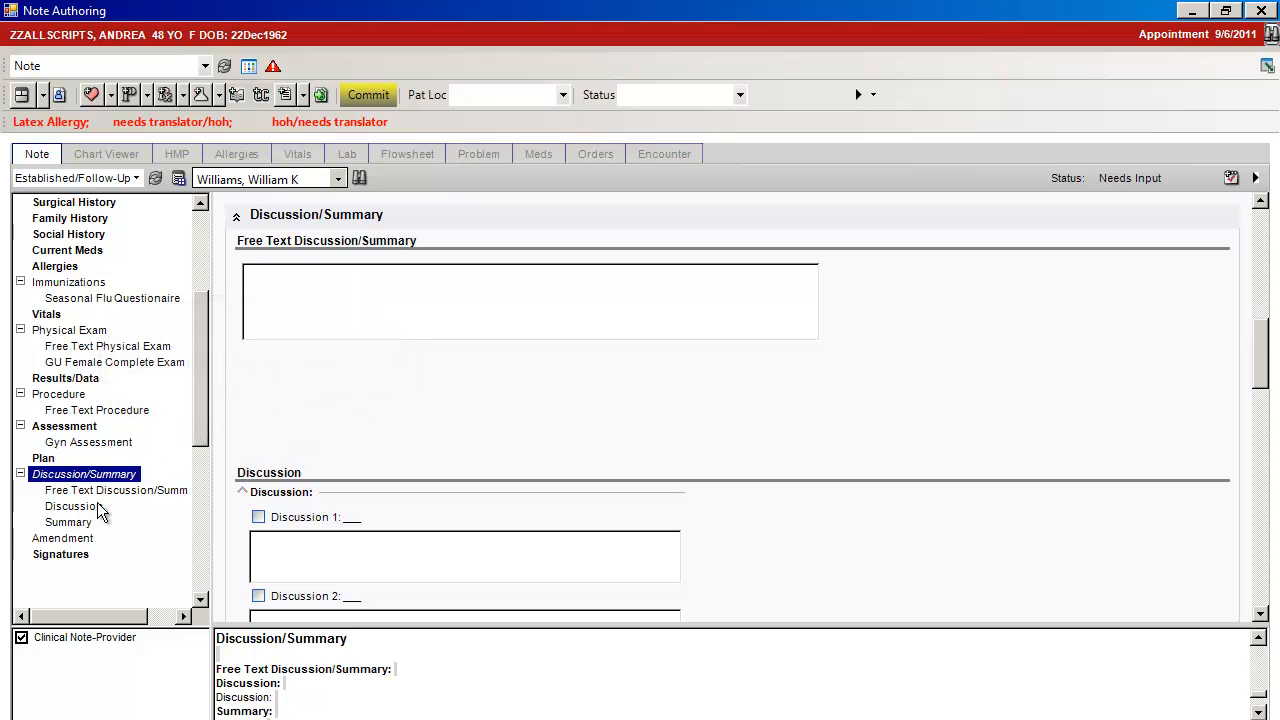
left_click(117, 490)
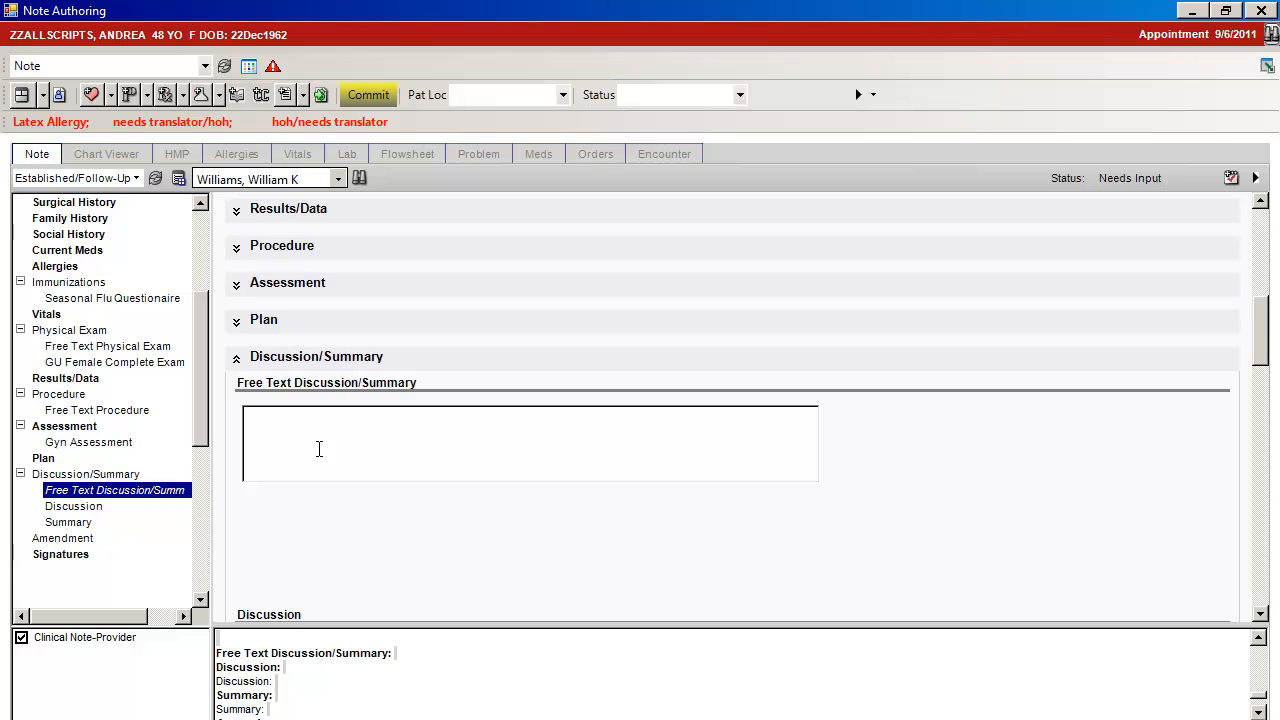
left_click(82, 508)
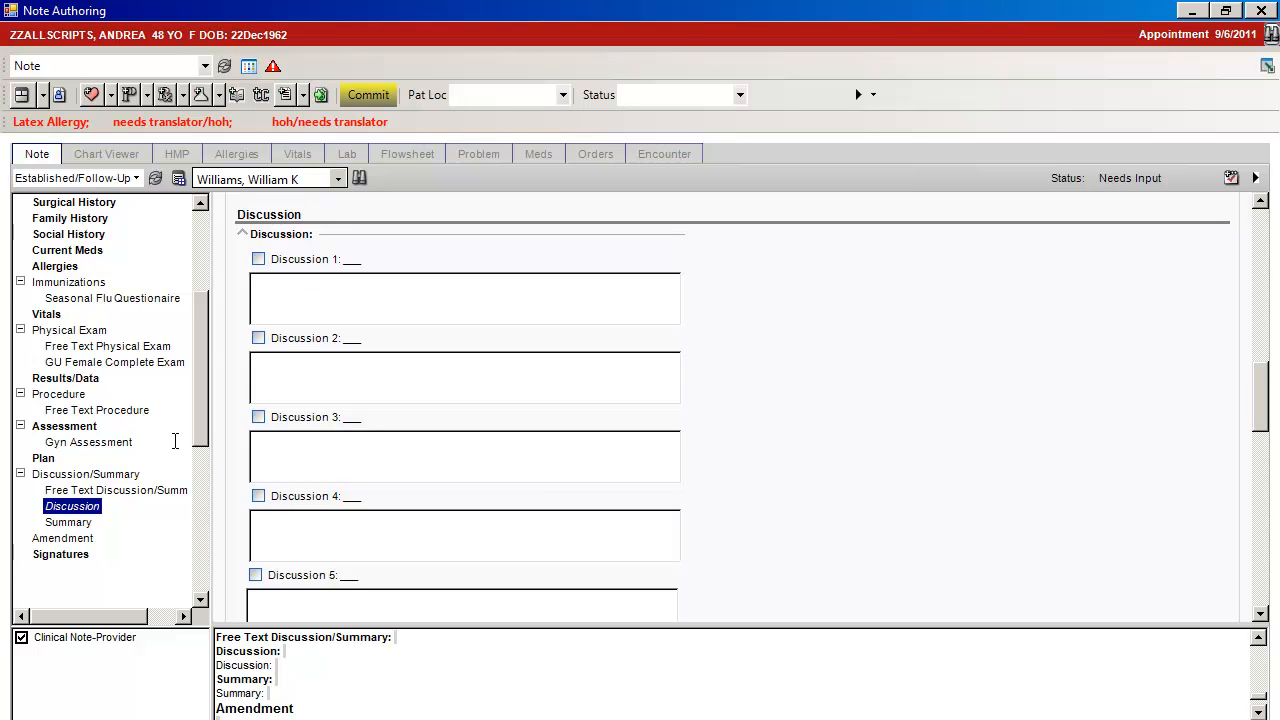
In the Summary form, mark 20 min > 1/2 Counseling and Follow-Up 2 Weeks under Patient Discussion
left_click(66, 522)
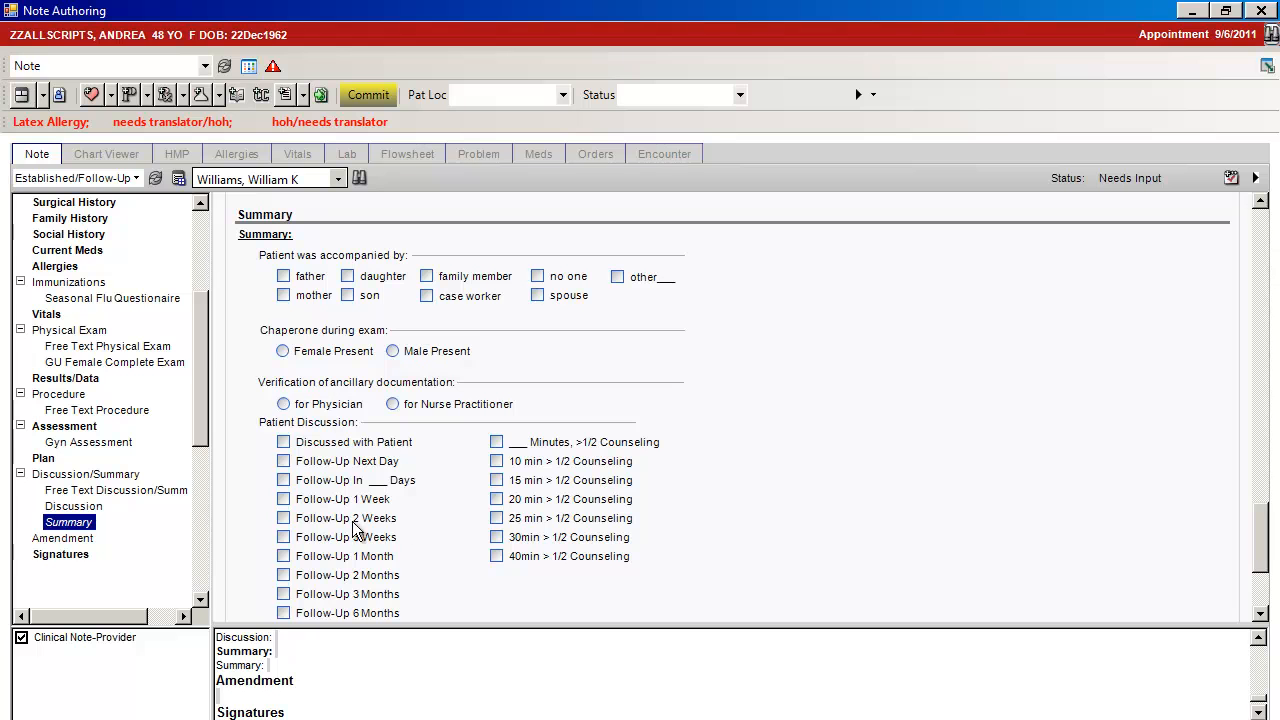
left_click(496, 499)
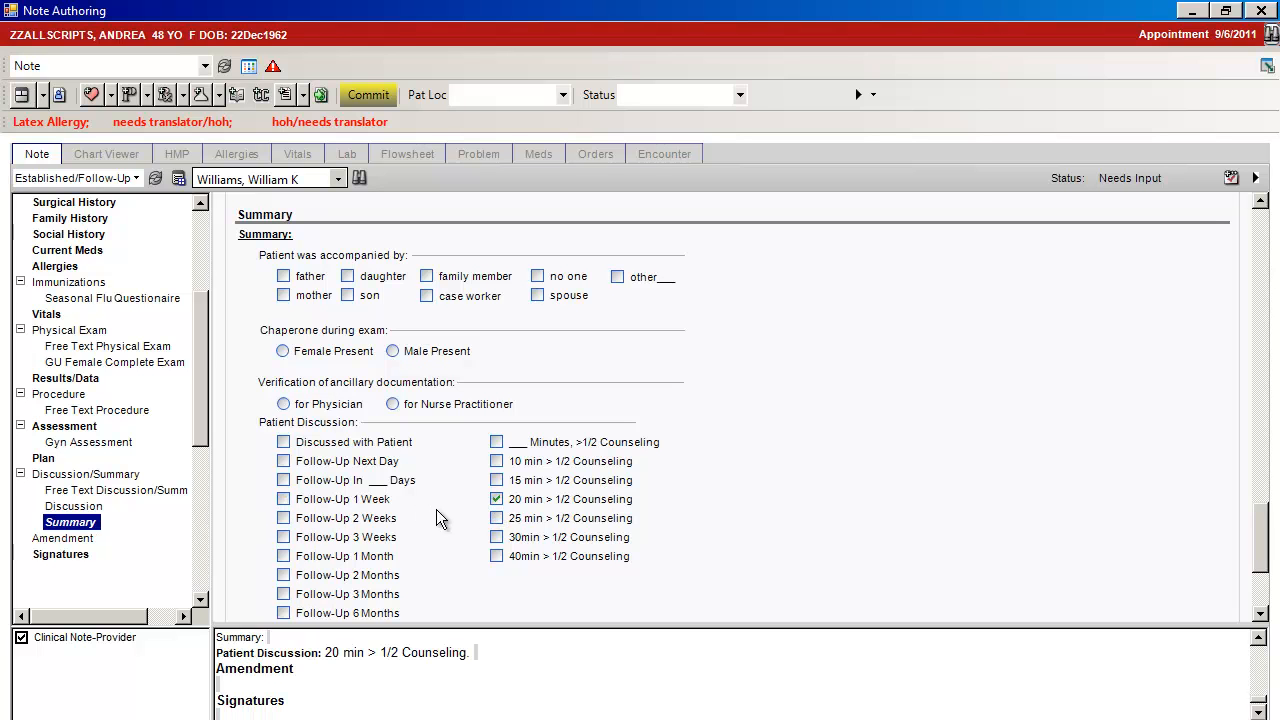
left_click(283, 518)
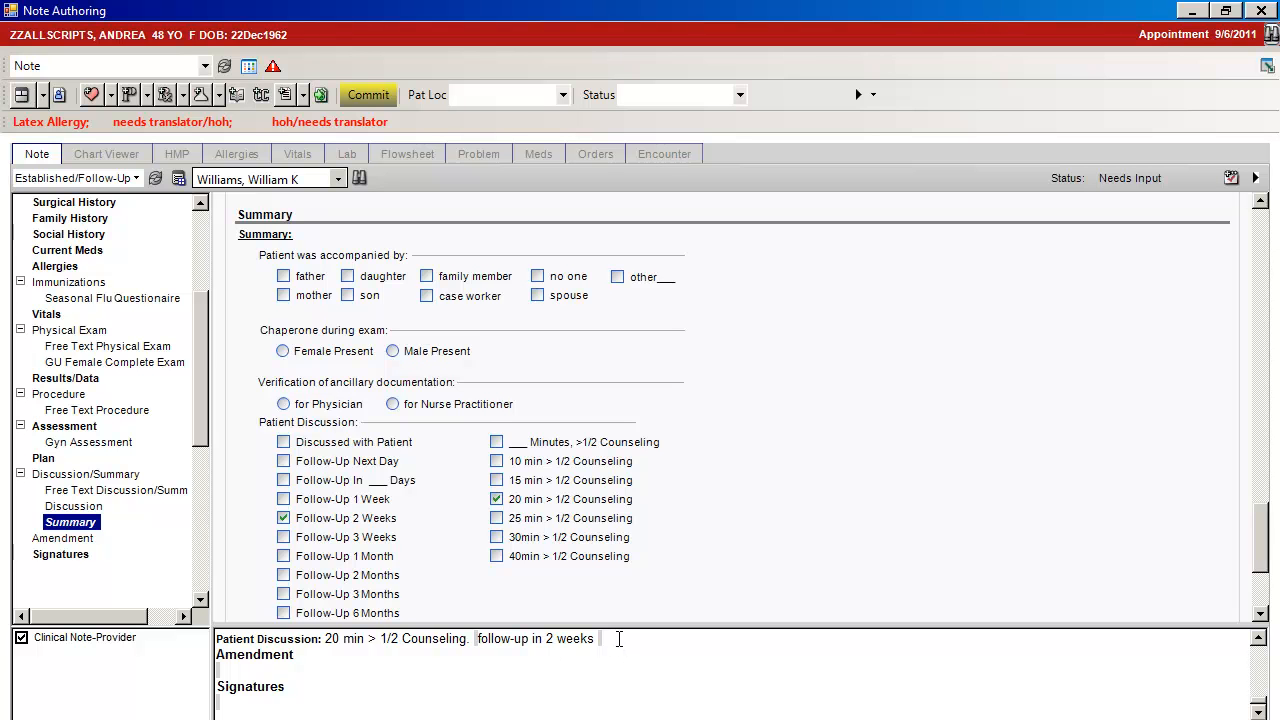
Start adding a form at the top of Discussion/Summary and search the Obstetrics/Gynecology forms for "abd"
right_click(104, 474)
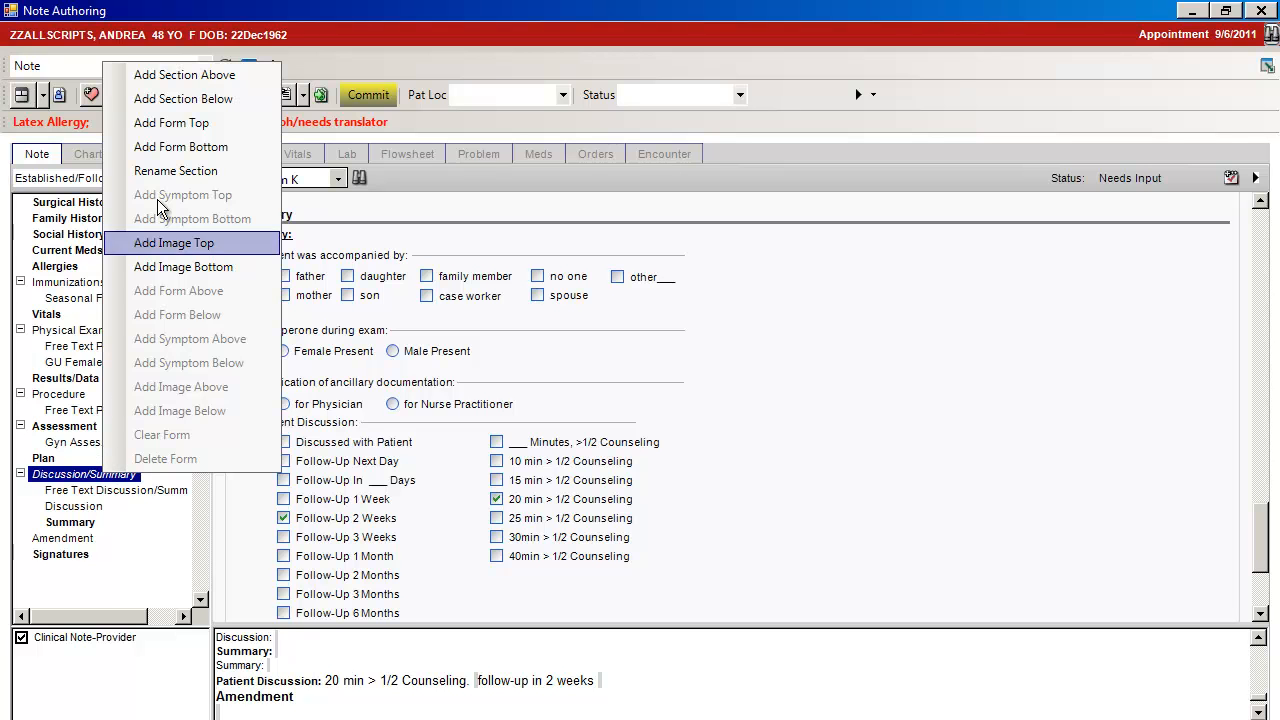
left_click(195, 131)
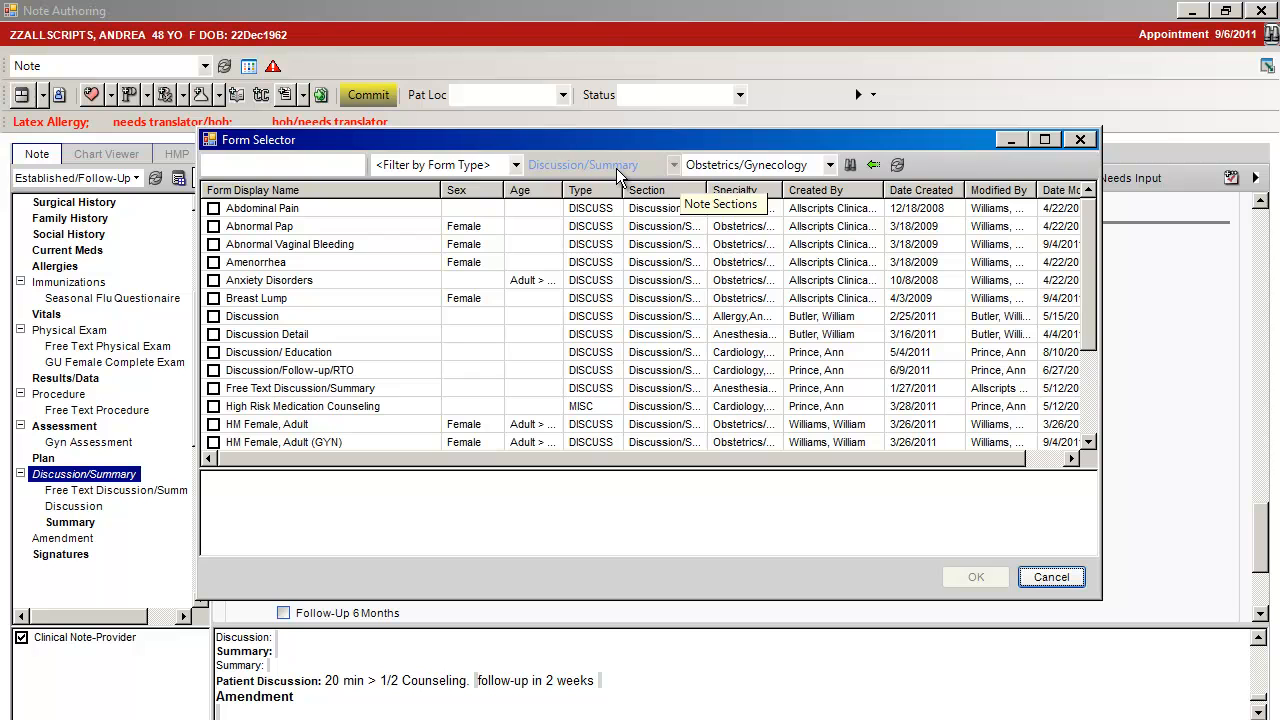
left_click(235, 167)
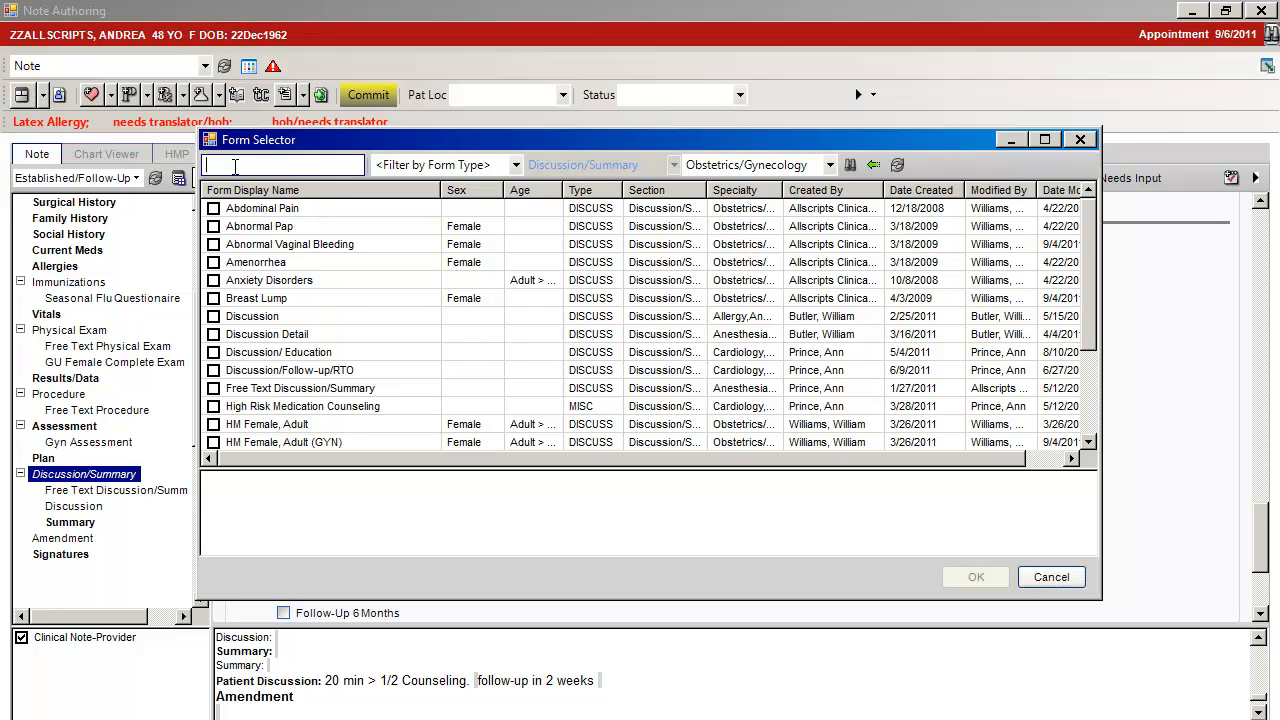
type("abd")
left_click(845, 170)
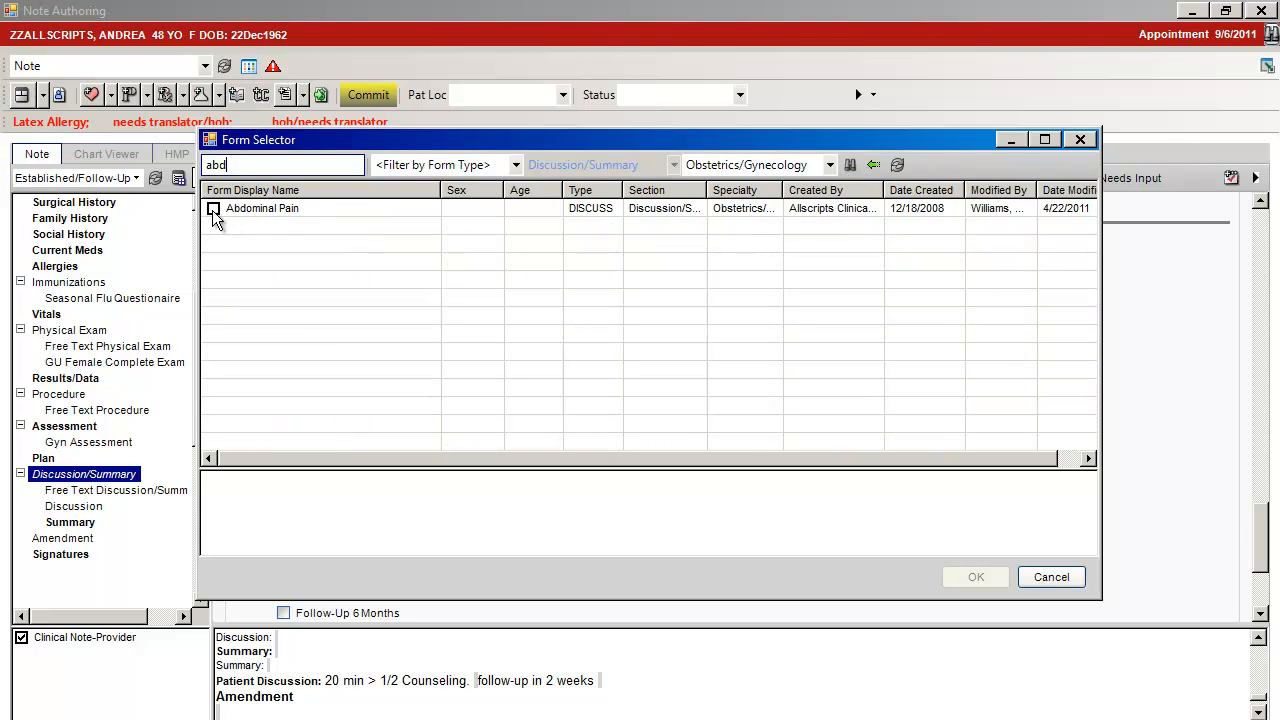
Remove the specialty filter from the form search and search for "abd" again across all specialties
left_click(833, 167)
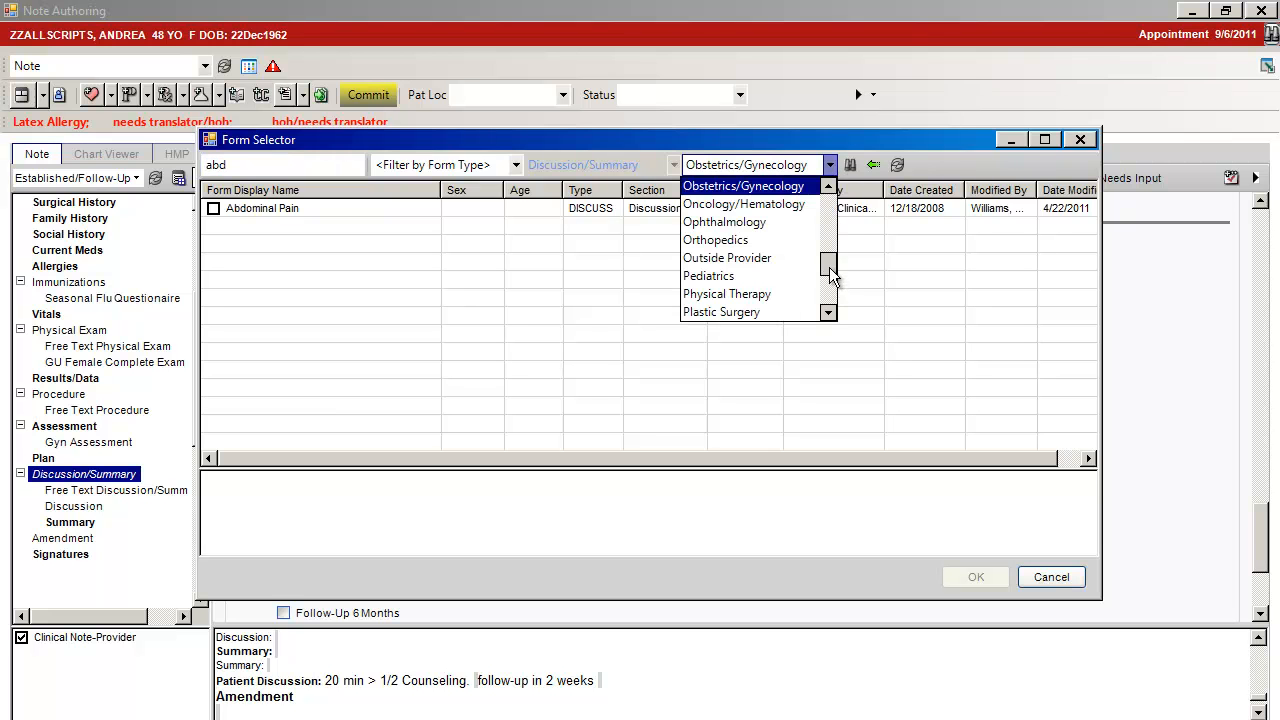
left_click_drag(831, 270, 829, 198)
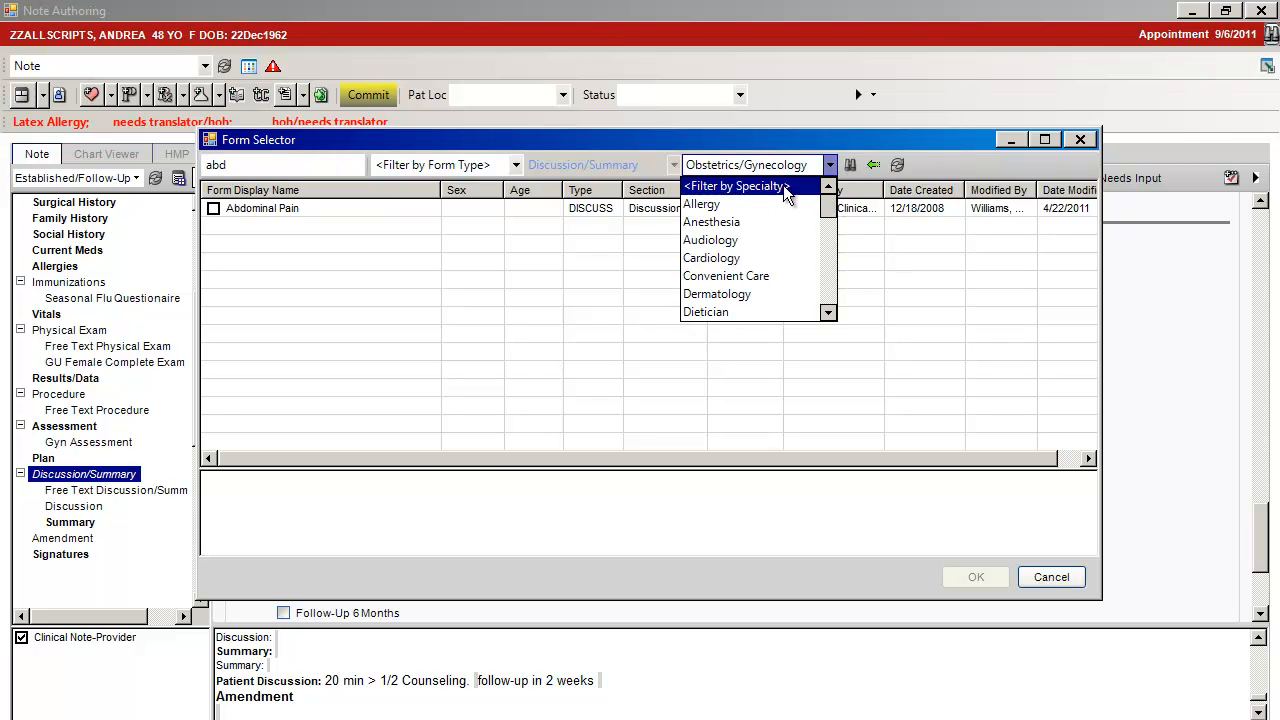
left_click(785, 188)
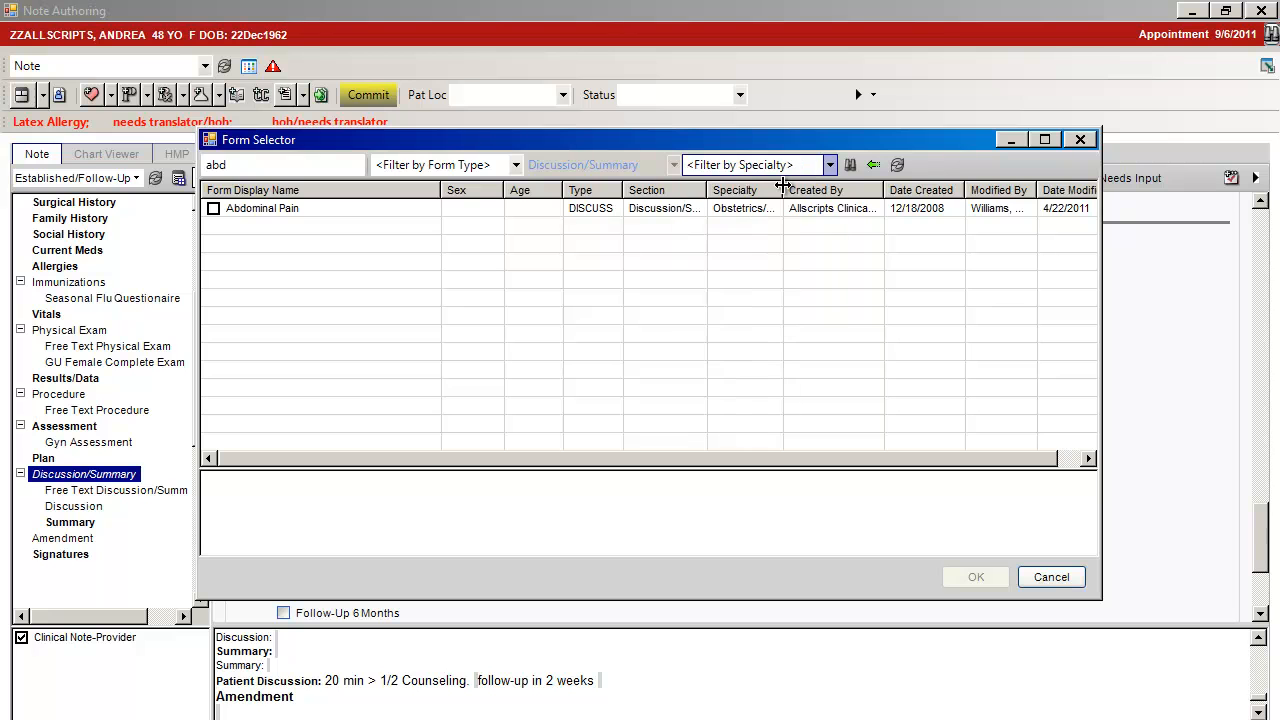
left_click(849, 166)
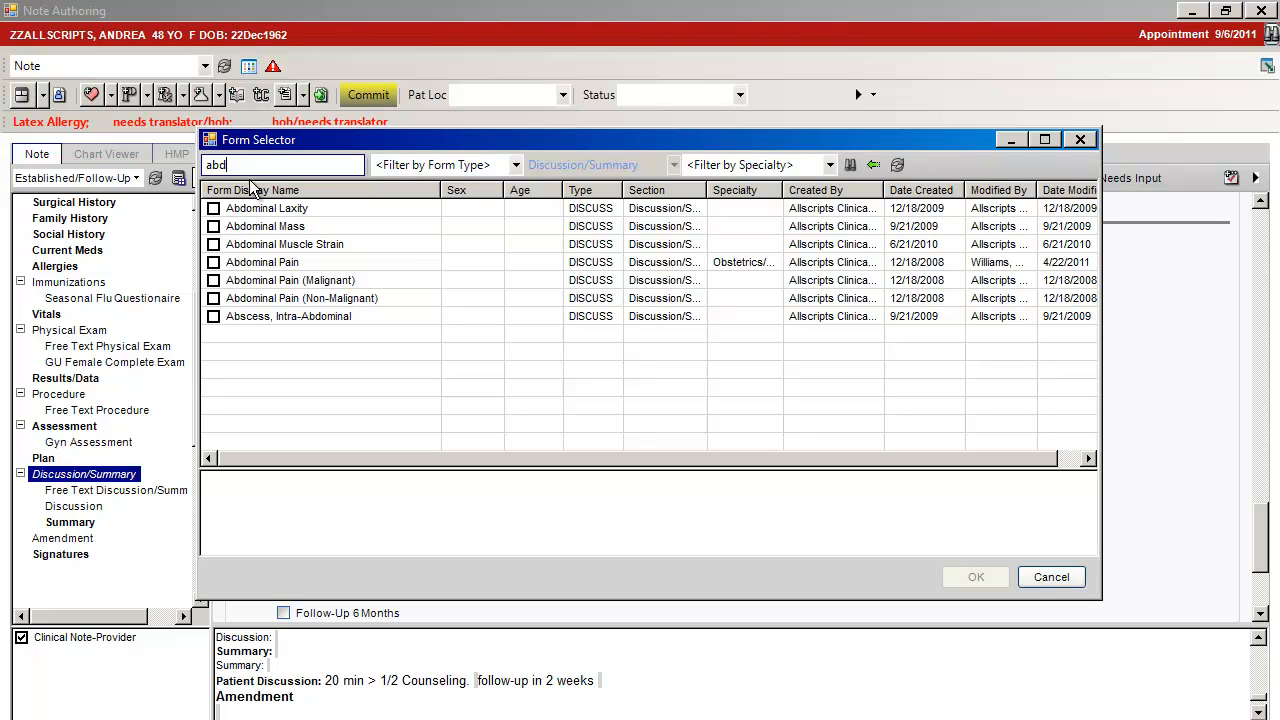
Search for all available Discussion/Summary forms with %%%, browse them, and close the Form Selector without adding one
key("BackSpace")
key("BackSpace")
key("BackSpace")
type("%%%")
left_click(850, 165)
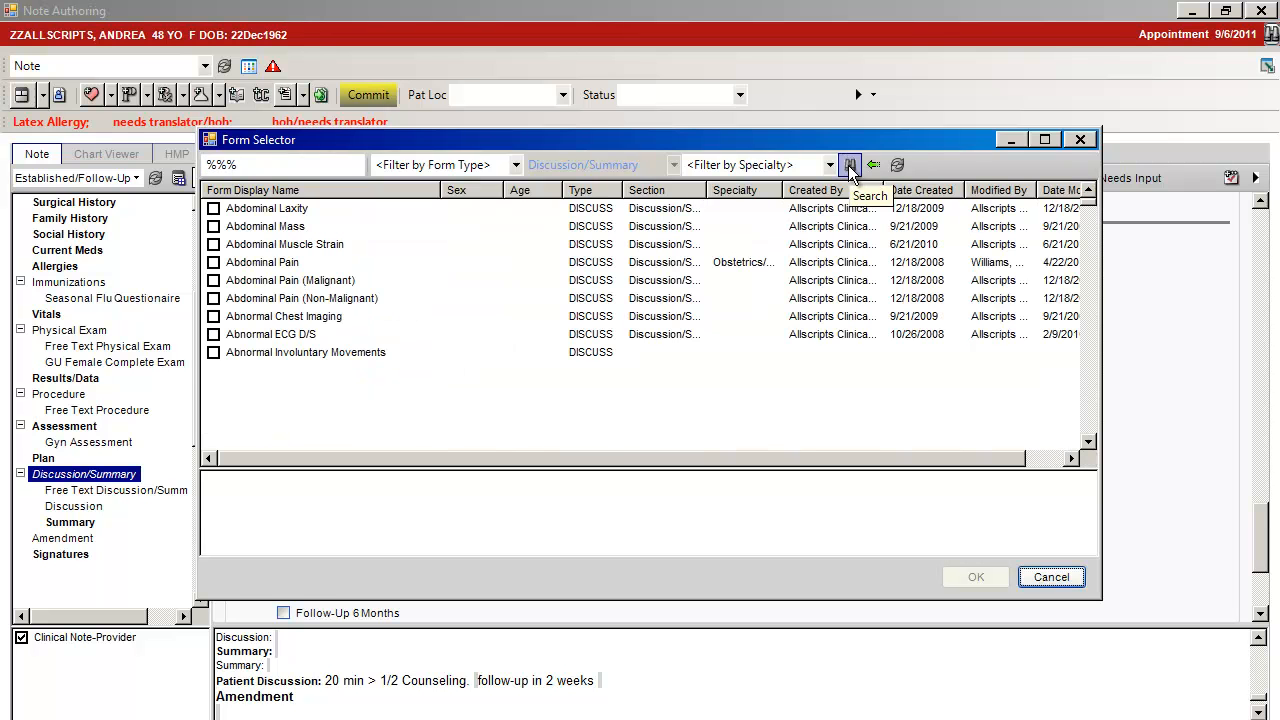
left_click(1088, 444)
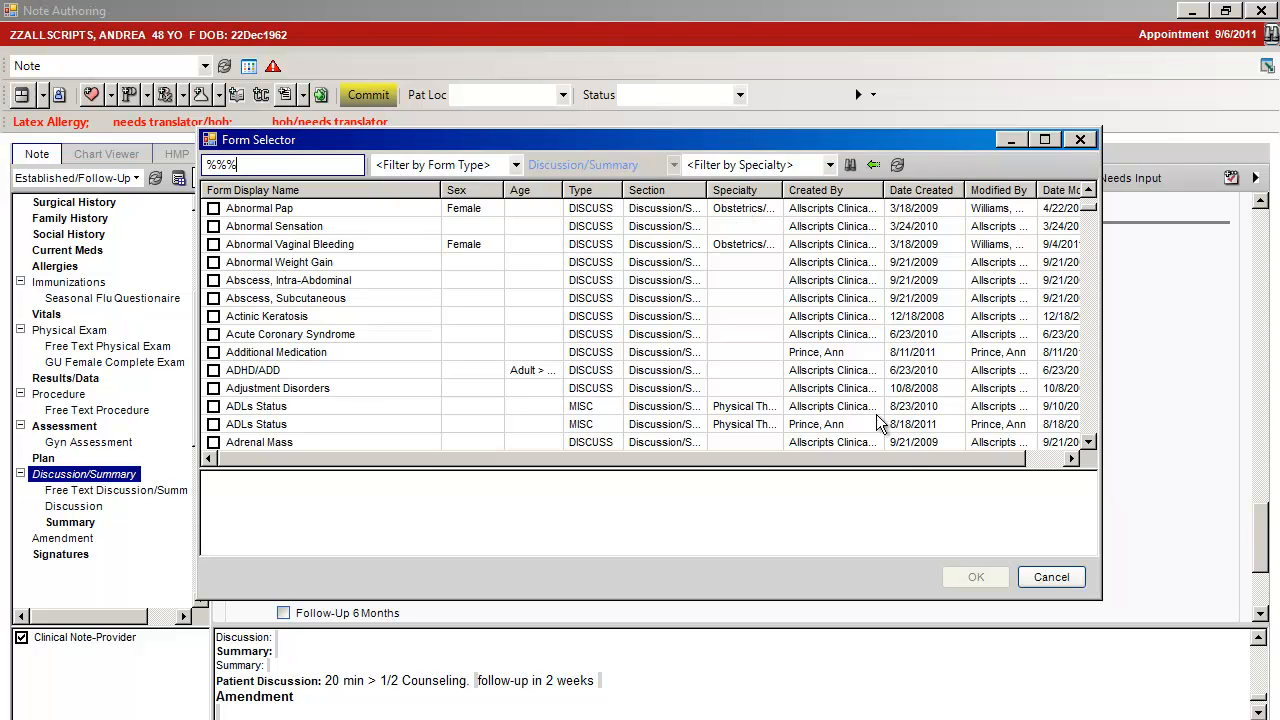
left_click(1050, 578)
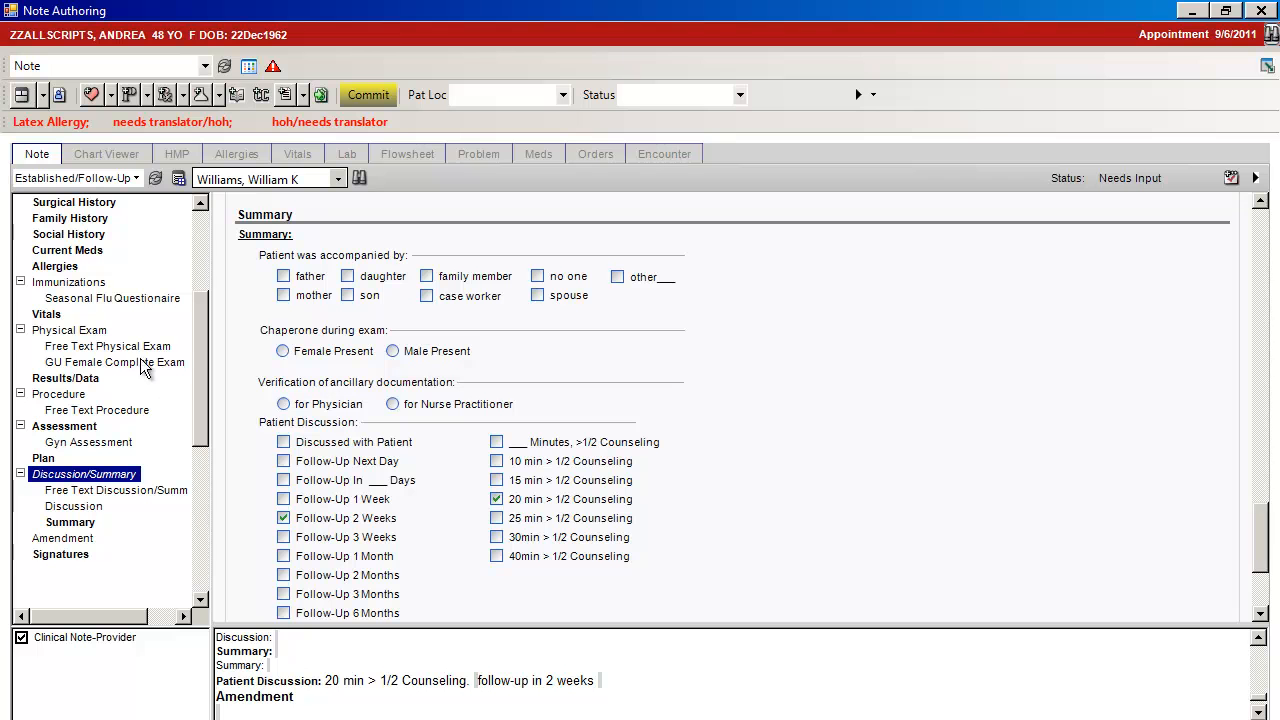
Commit the encounter with Provide Clinical Summary enabled in the Encounter Summary, then save and continue
left_click(367, 97)
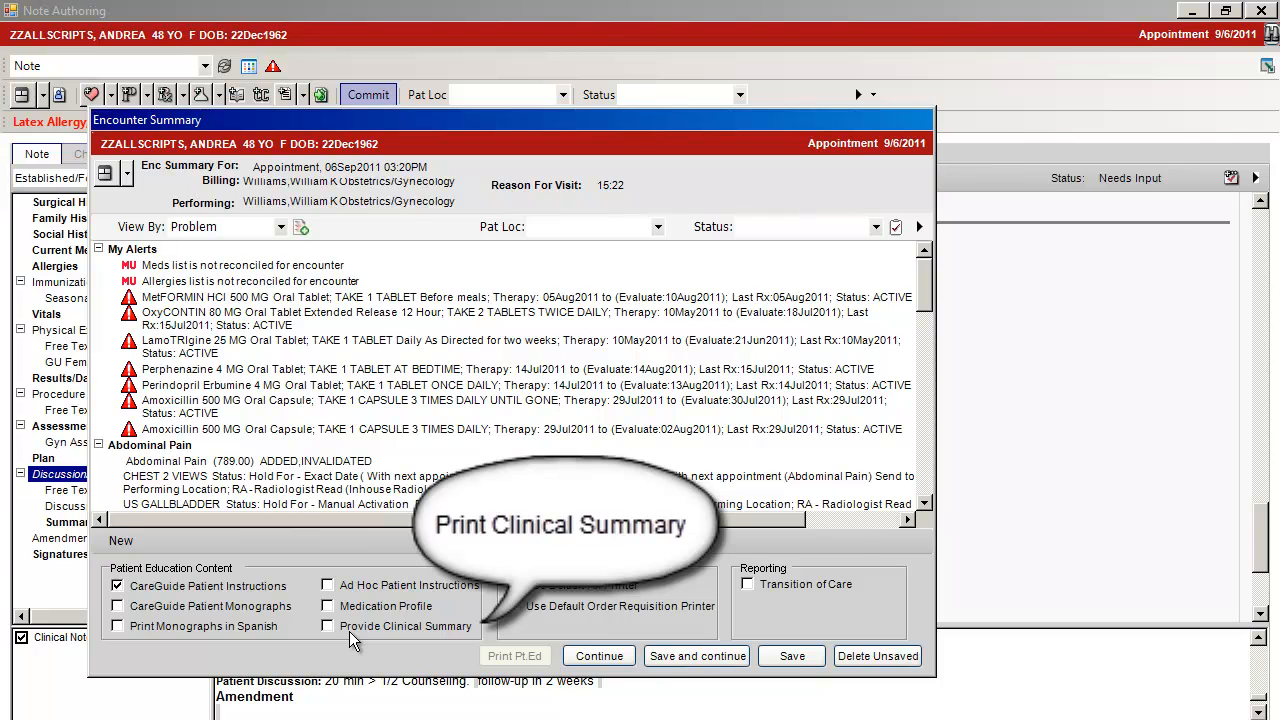
left_click(324, 626)
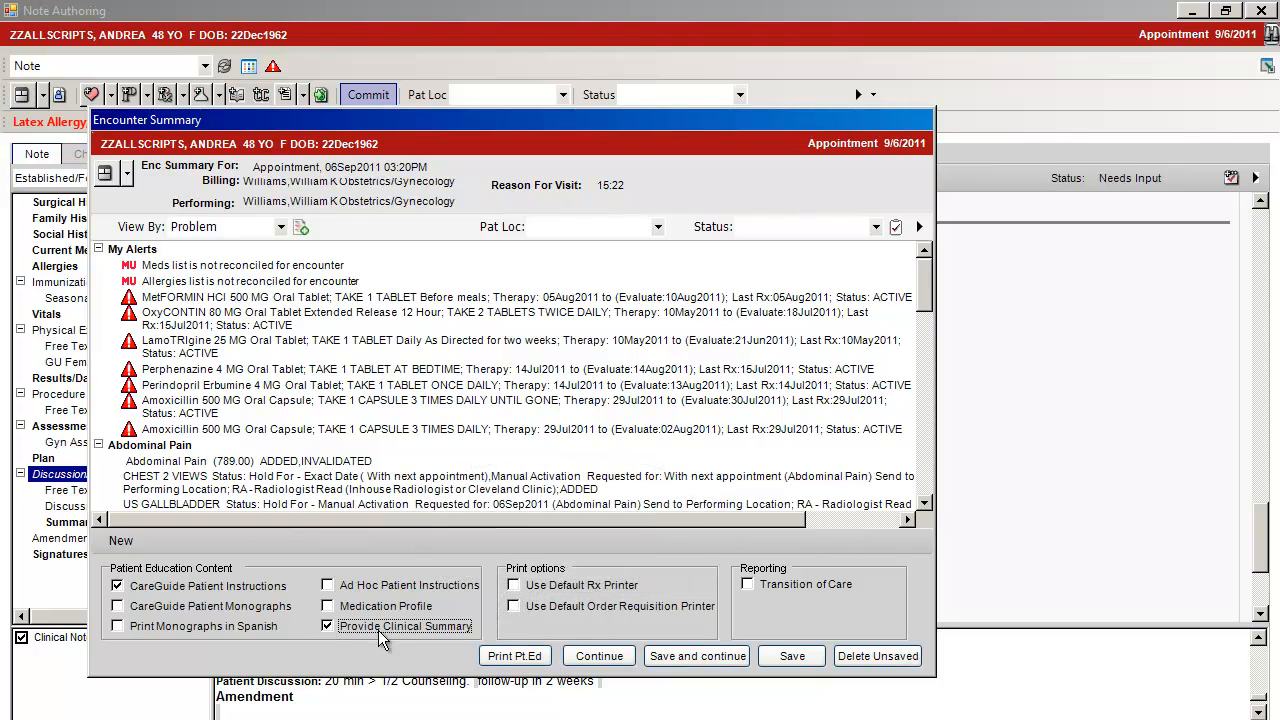
left_click(674, 659)
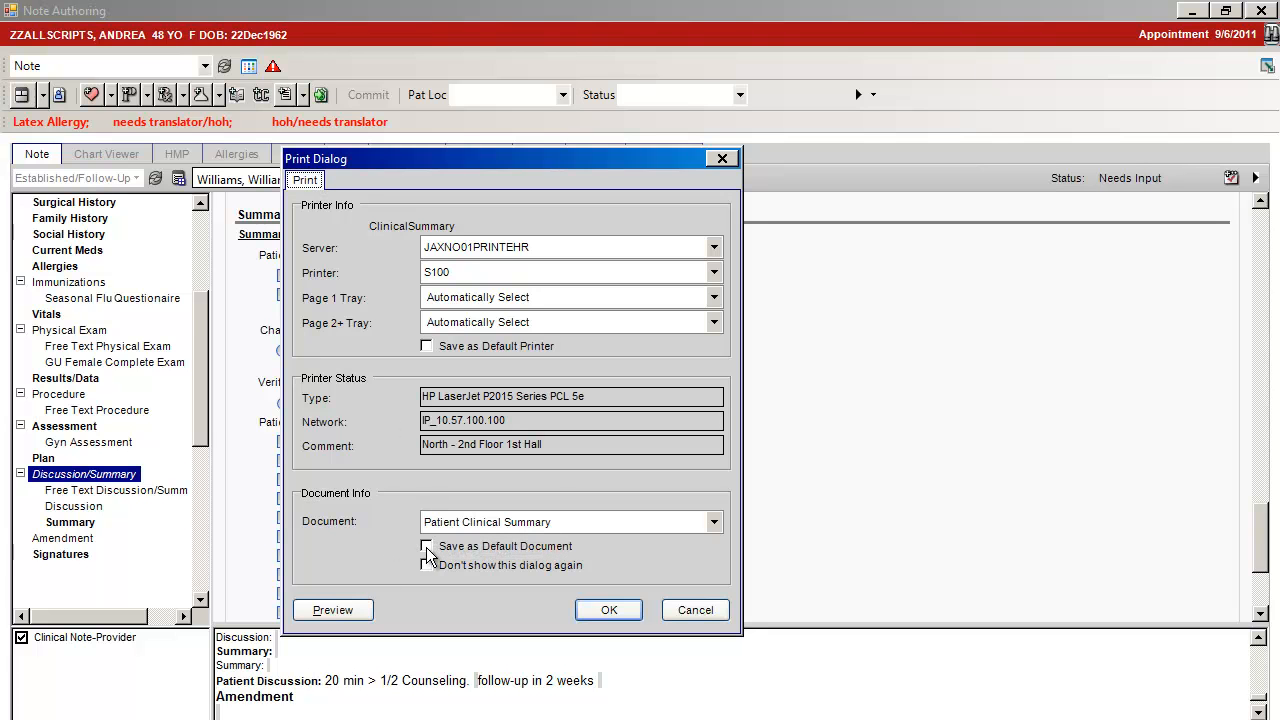
Choose Patient Clinical Summary as the document and print it after reviewing its preview
left_click(715, 522)
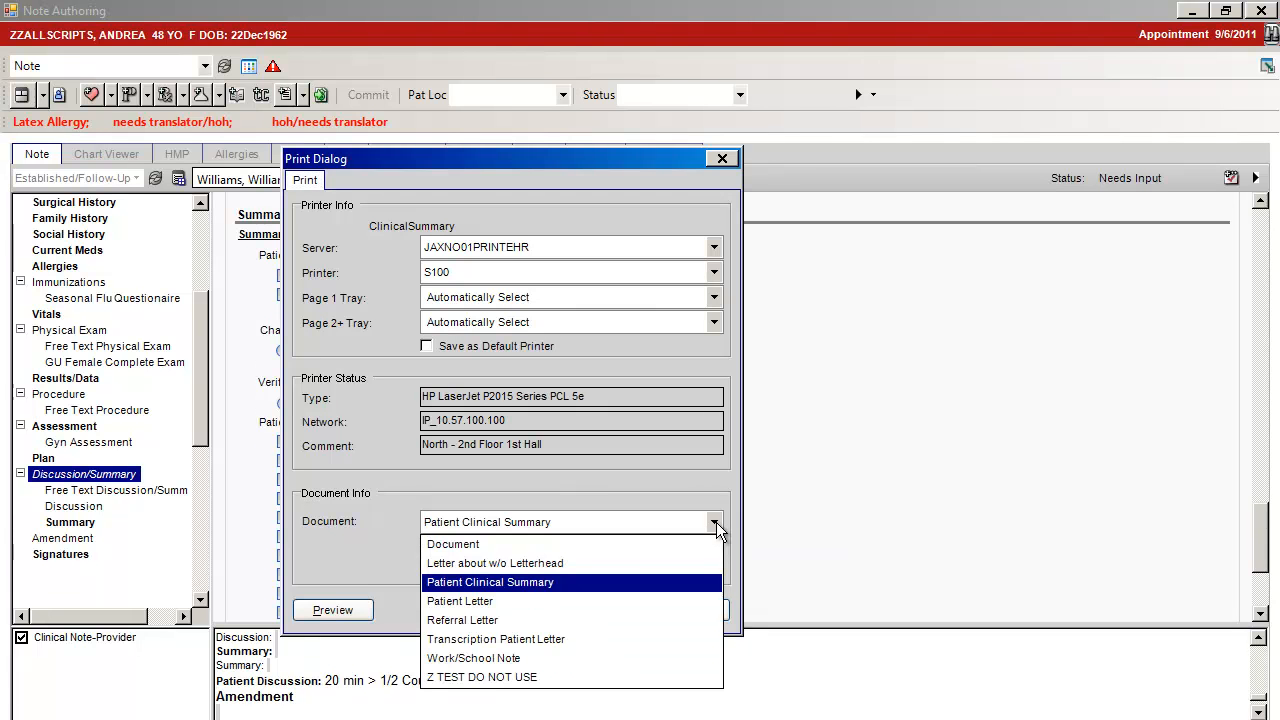
left_click(464, 583)
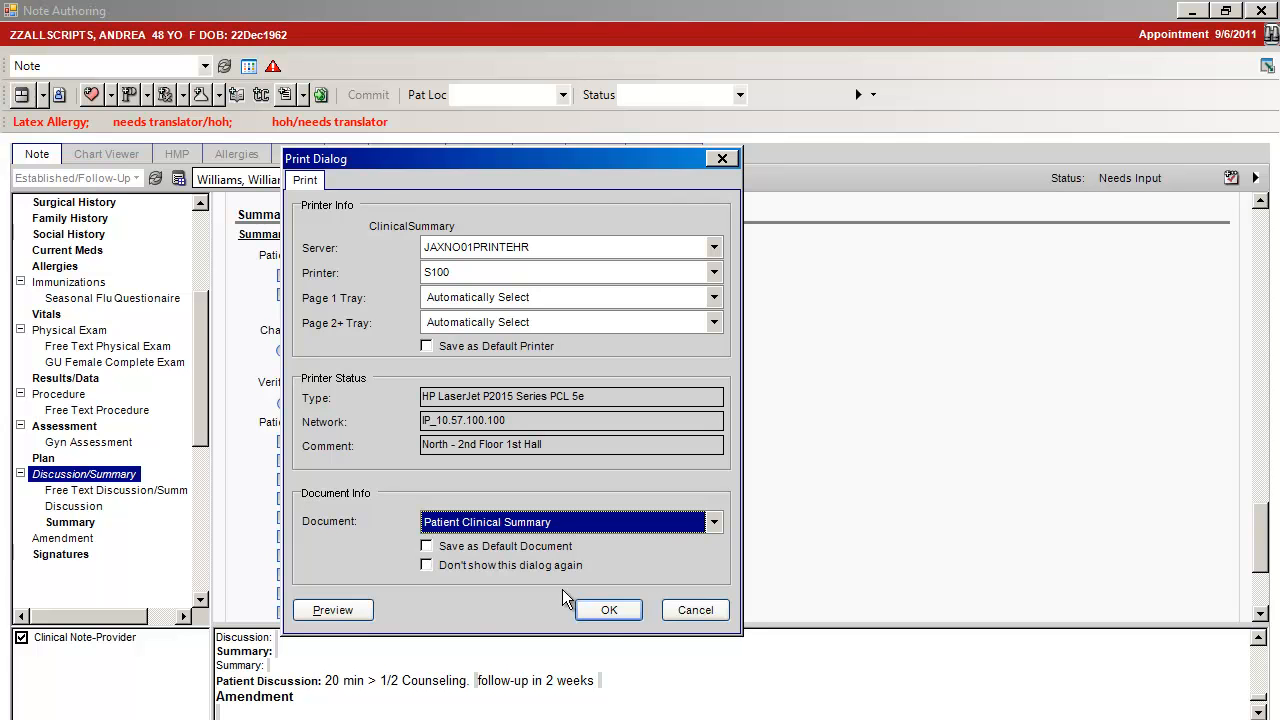
left_click(345, 609)
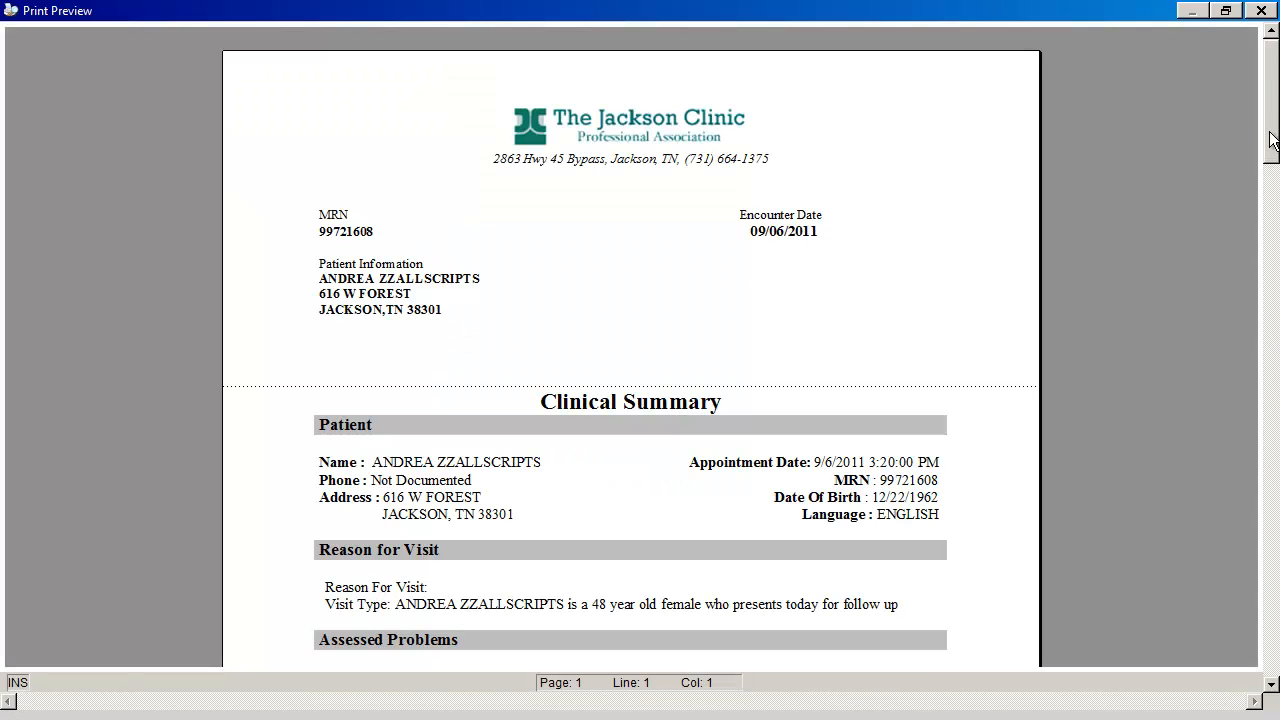
left_click_drag(1271, 140, 1270, 228)
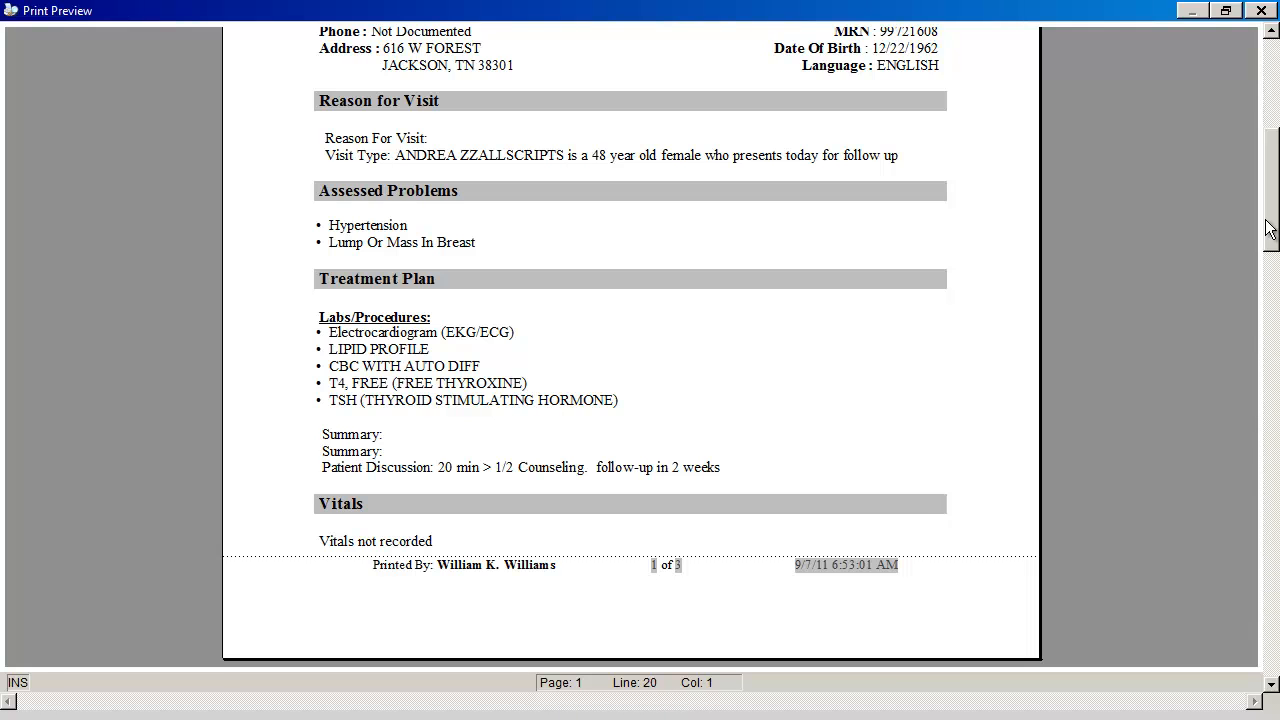
left_click_drag(1270, 228, 1270, 533)
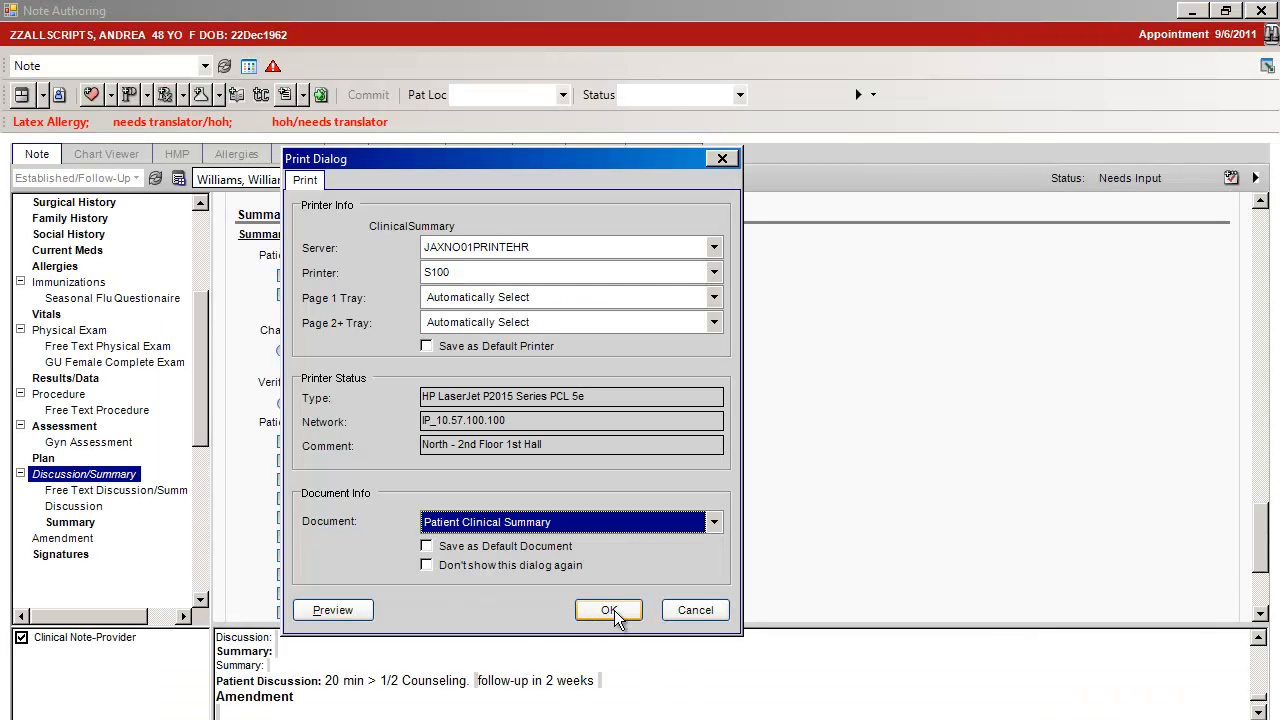
left_click(600, 611)
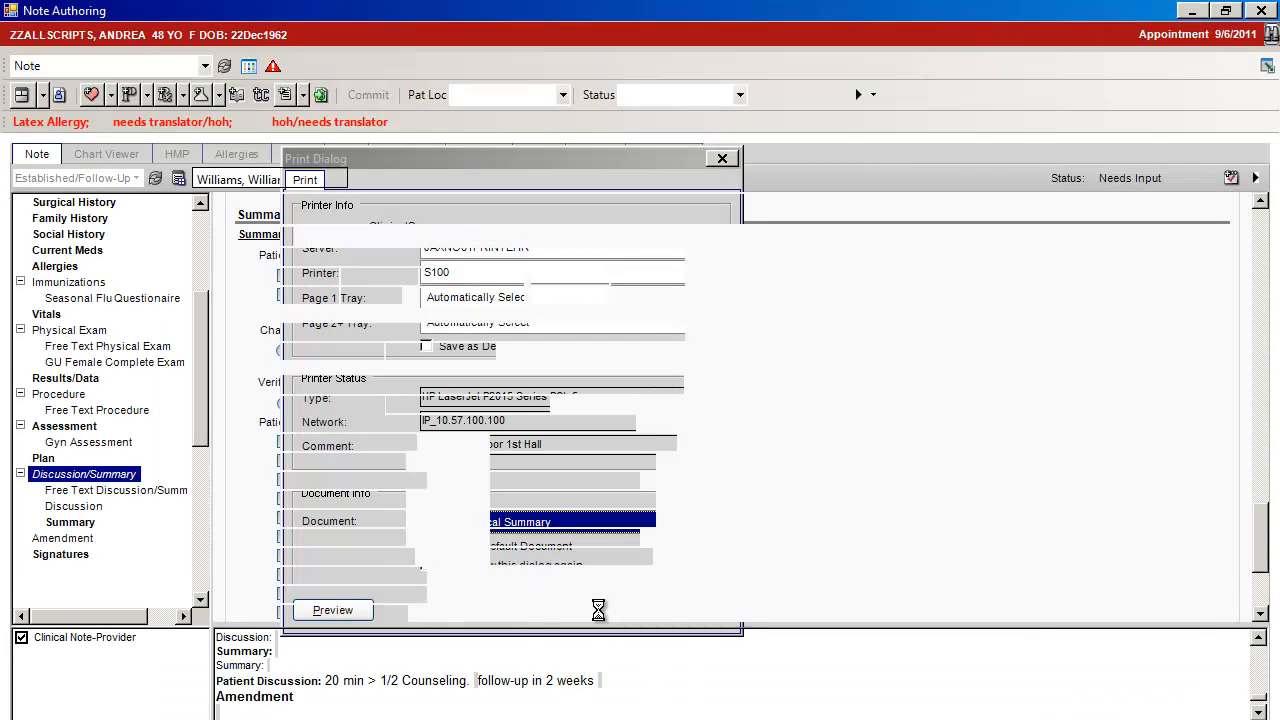